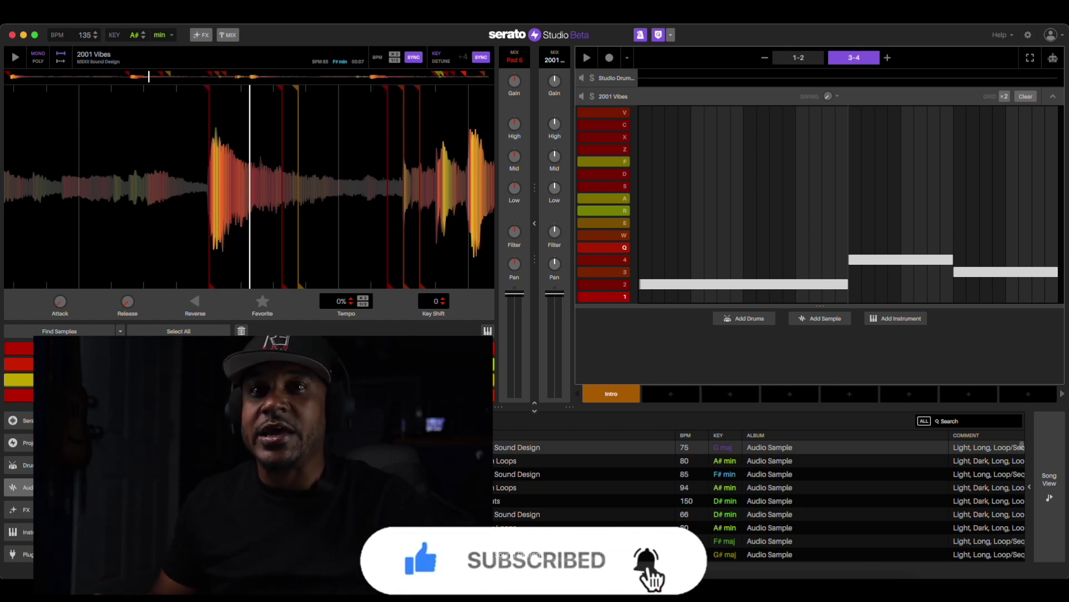
# Step: Select the 85 BPM F# min sample, restart the chop and widen the sequencer to four bars
pyautogui.click(685, 473)
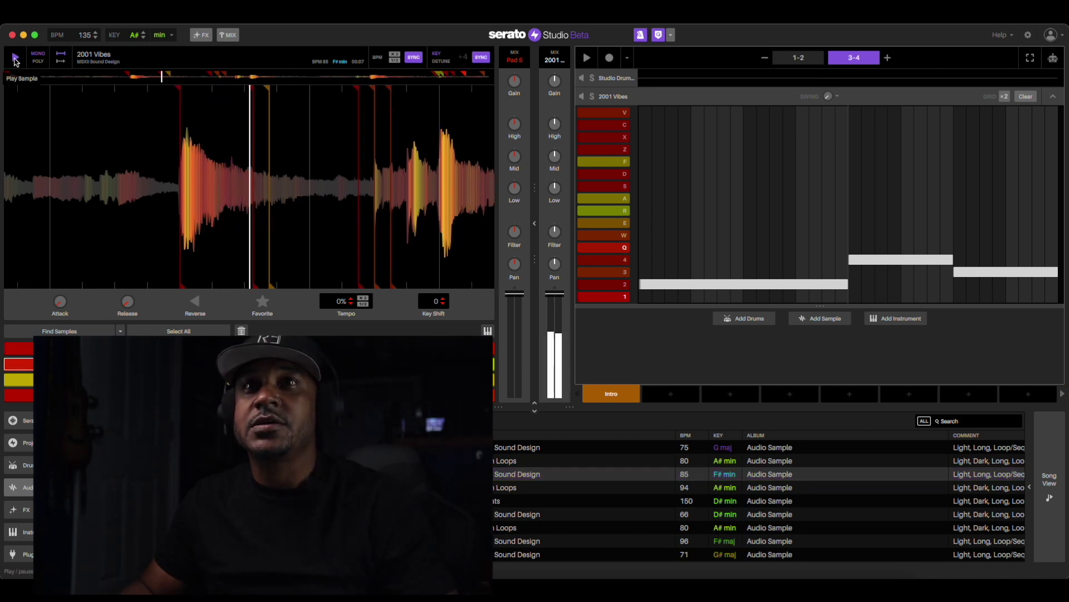
pyautogui.press('q')
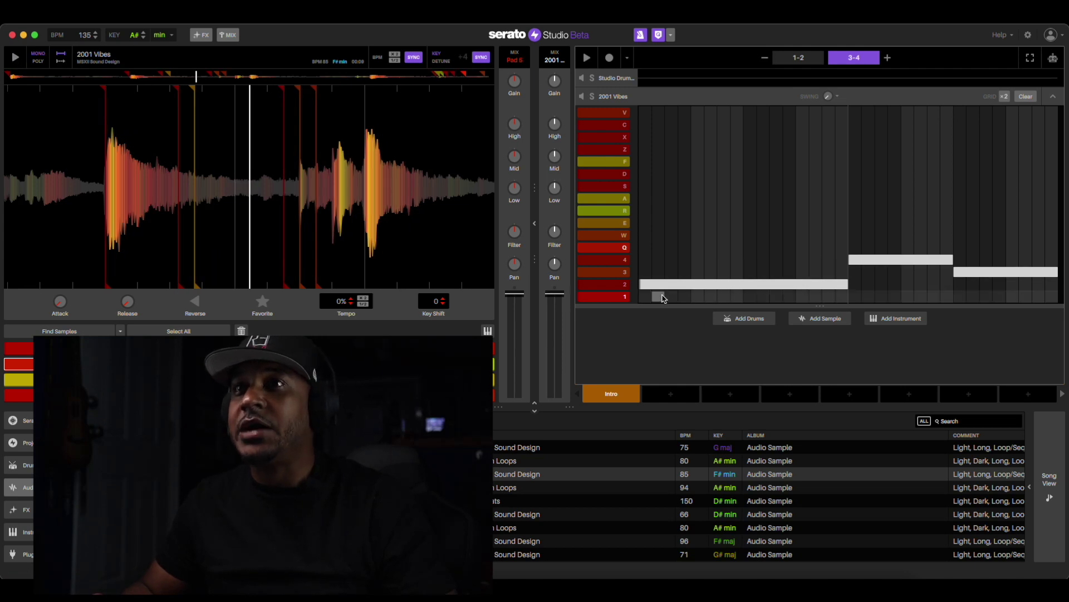
pyautogui.click(533, 223)
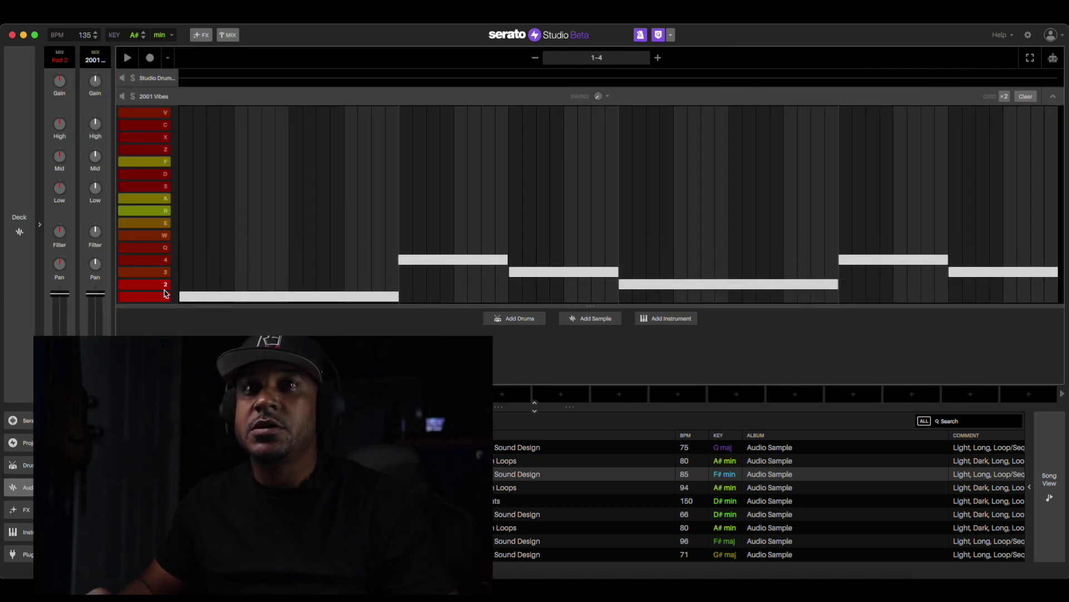
# Step: Audition the chop on pad 1, reselect the library sample, and restore the sample deck
pyautogui.click(164, 296)
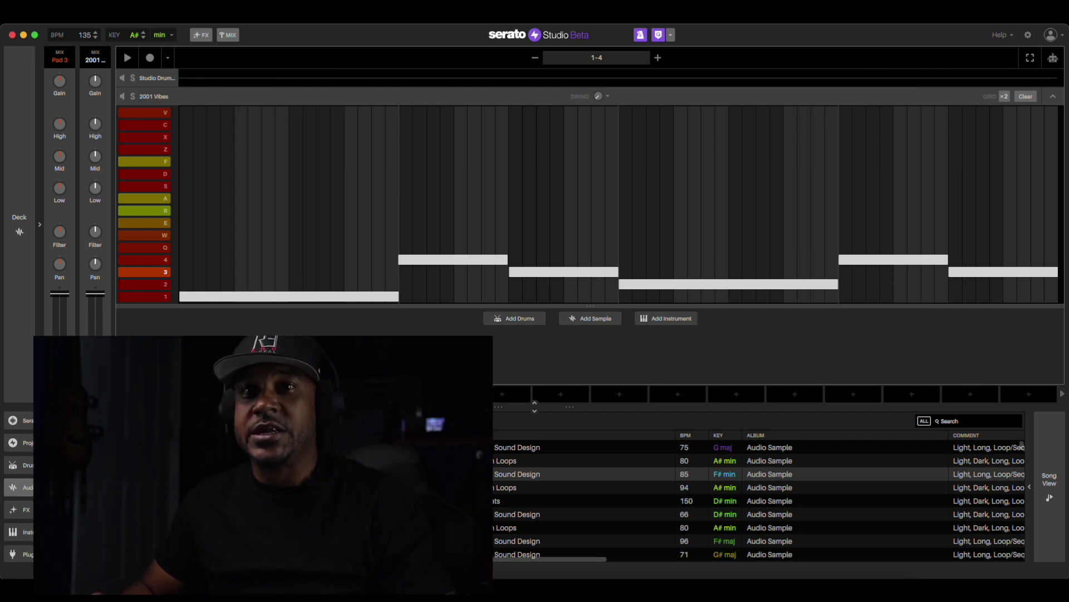
pyautogui.click(768, 473)
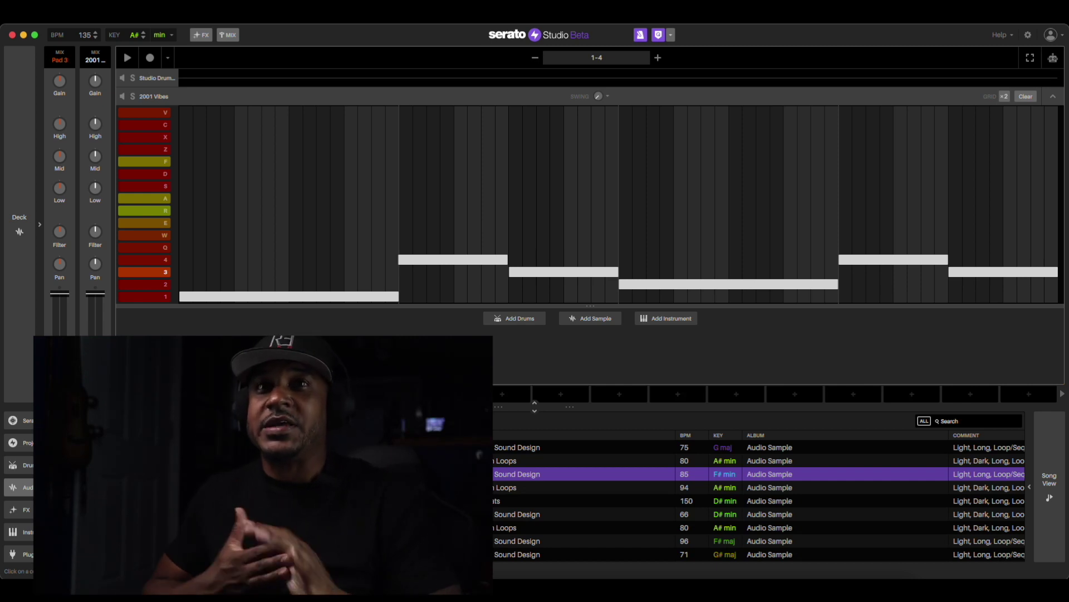
pyautogui.click(49, 225)
# Step: Fill the Studio Drum Kit's Closed Hi-hat row with 1/8 notes and turn off the metronome
pyautogui.click(621, 77)
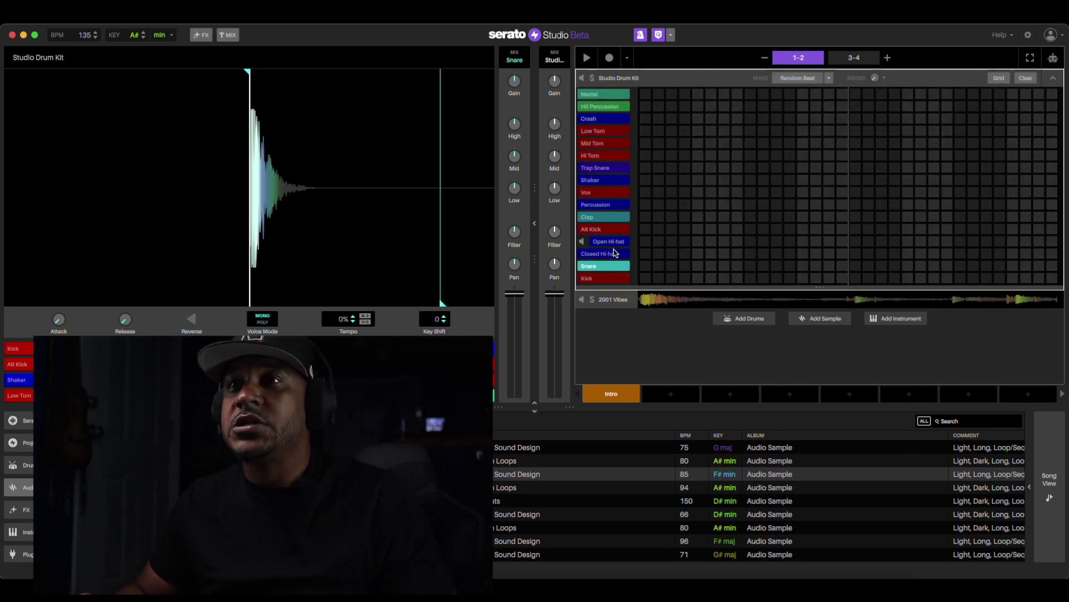
pyautogui.click(624, 254)
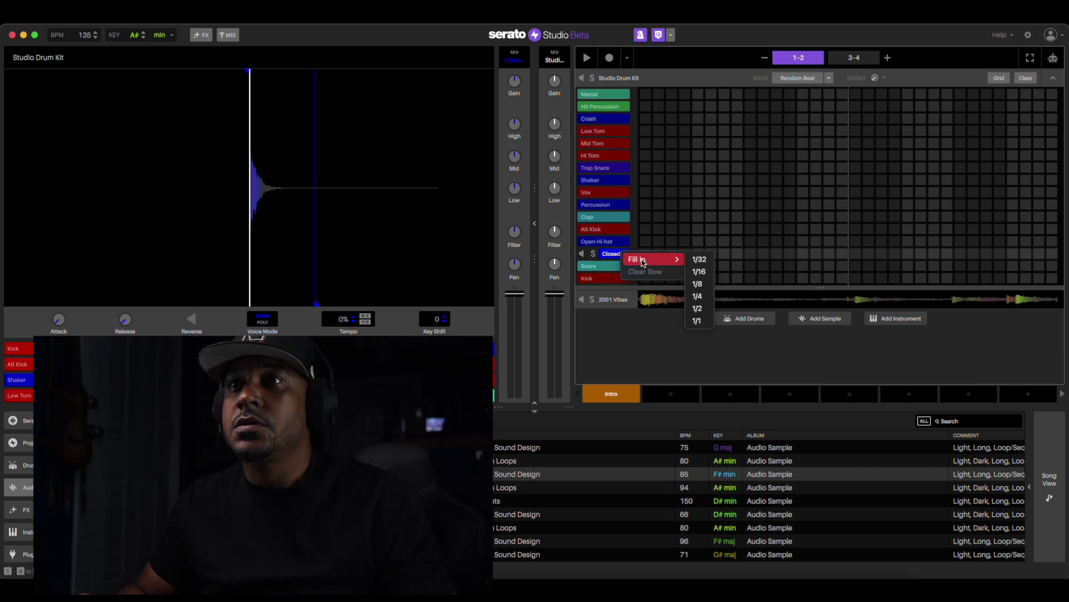
pyautogui.click(698, 283)
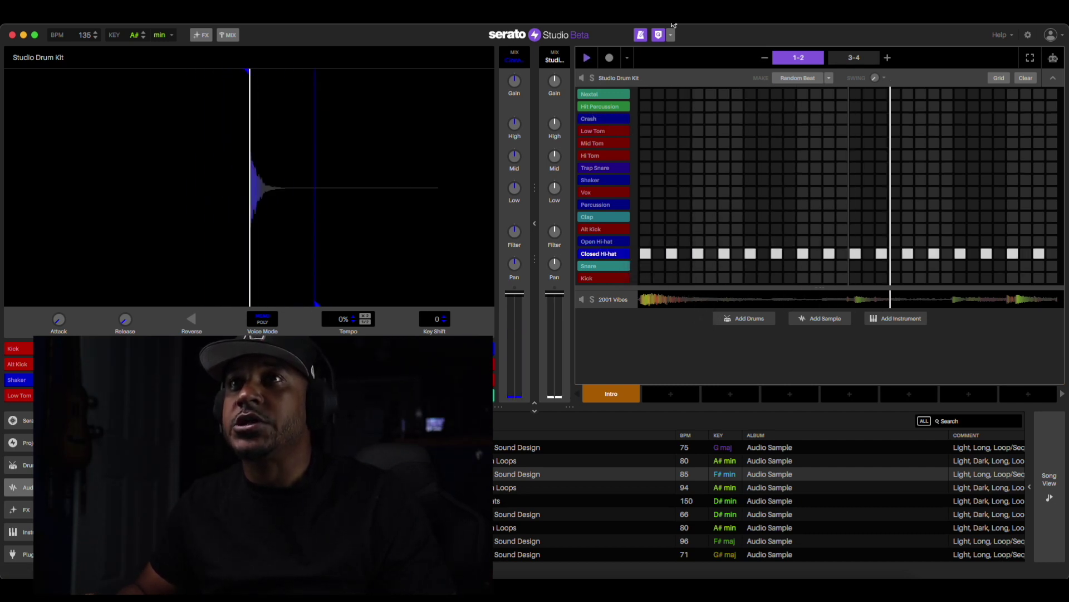
pyautogui.click(641, 35)
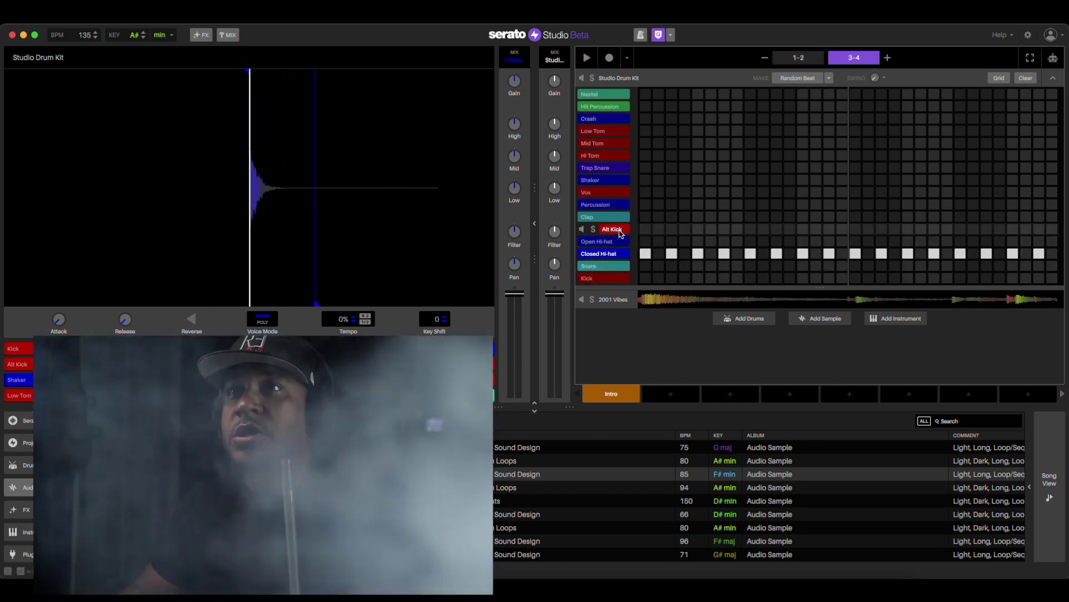
# Step: Place clap hits on beat 3 across the bars, then select the Alt Kick and Snare sounds
pyautogui.click(607, 216)
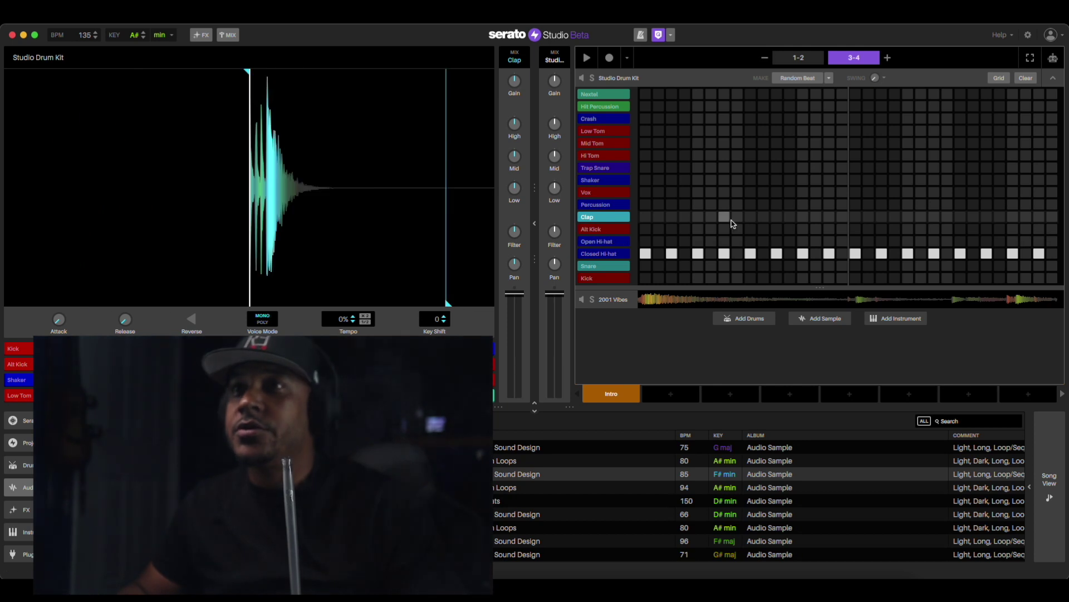
pyautogui.click(749, 218)
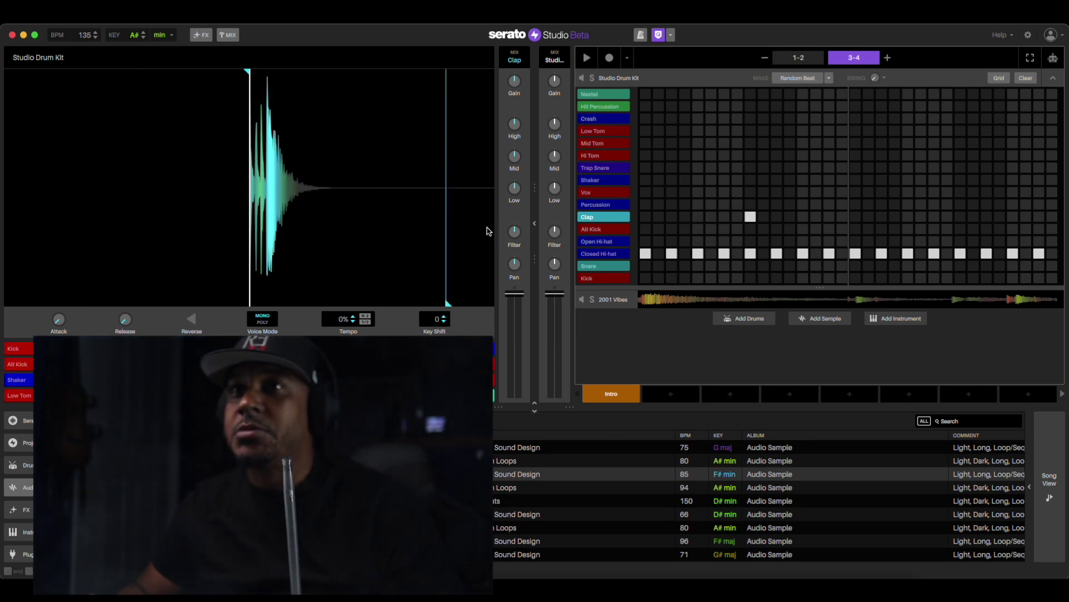
pyautogui.click(534, 224)
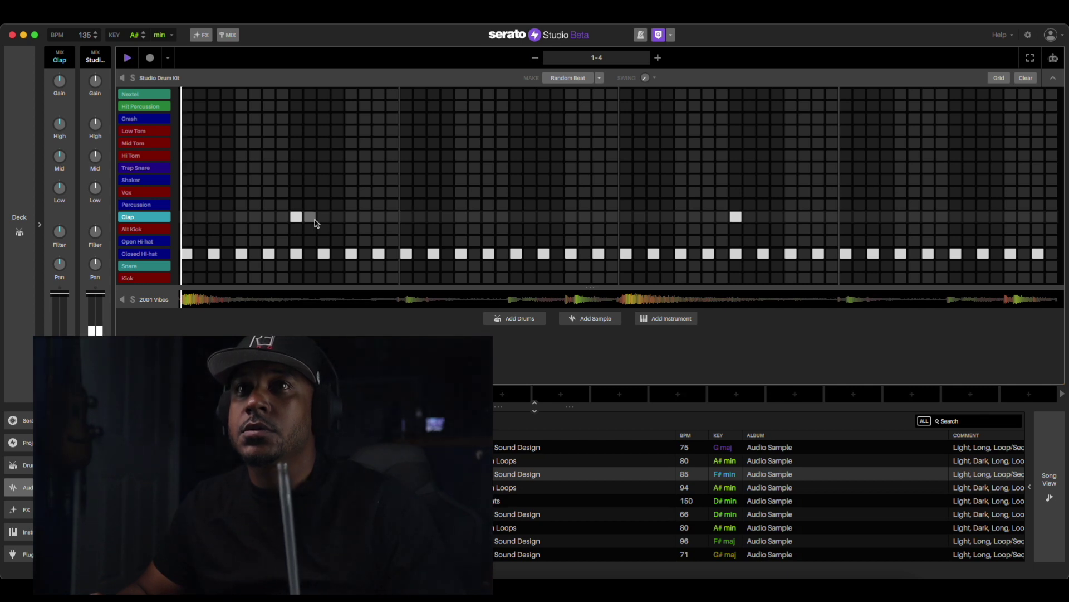
pyautogui.moveTo(368, 227); pyautogui.dragTo(512, 221)
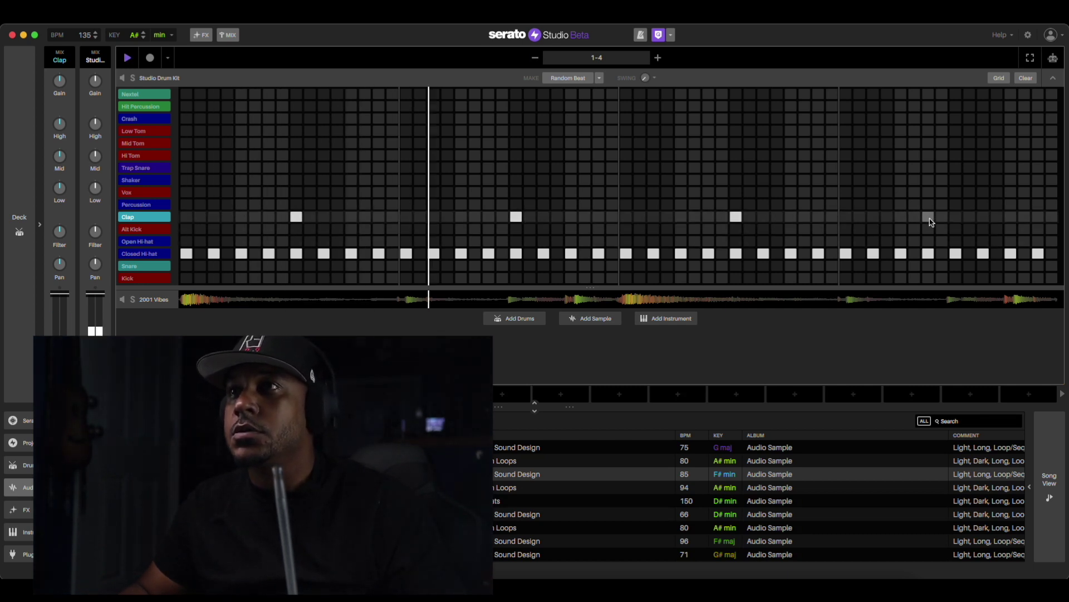
pyautogui.moveTo(963, 223); pyautogui.dragTo(962, 221)
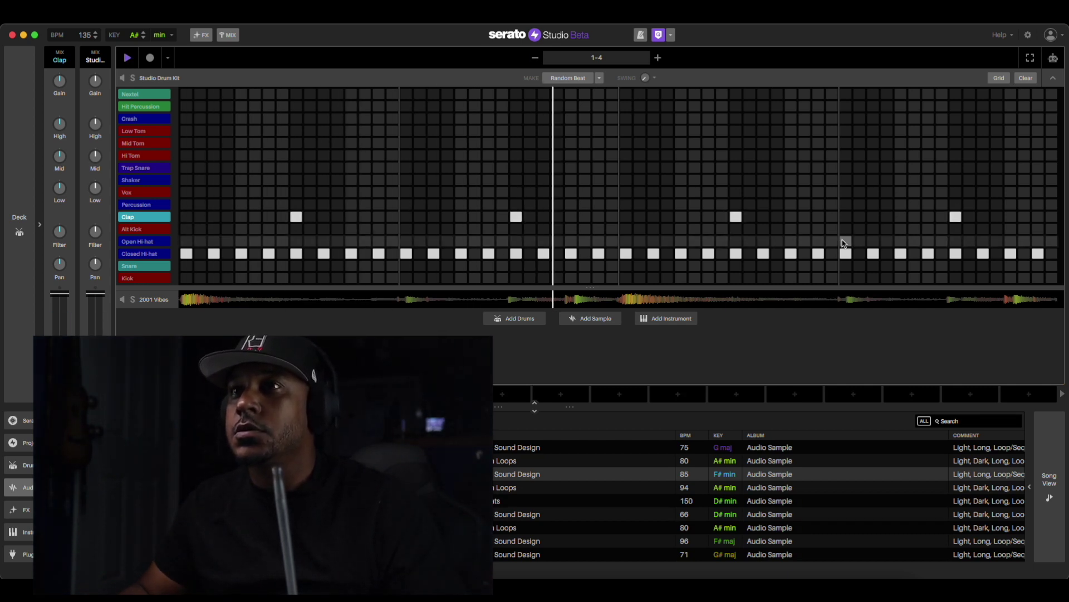
pyautogui.click(156, 230)
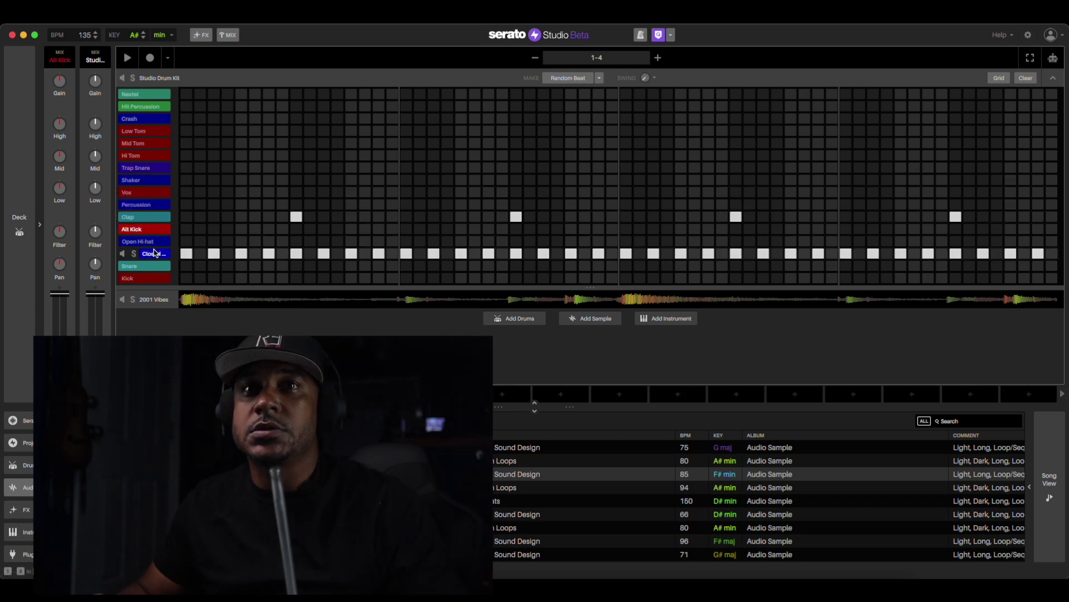
pyautogui.click(151, 267)
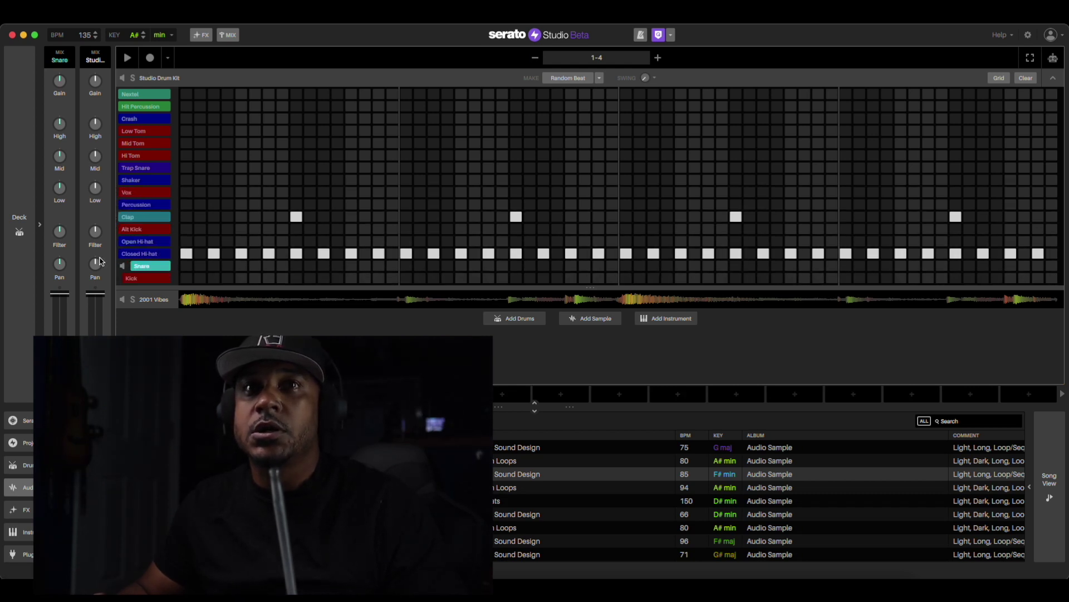
# Step: Shift the Snare sample's key up to +6 semitones in the deck
pyautogui.click(41, 226)
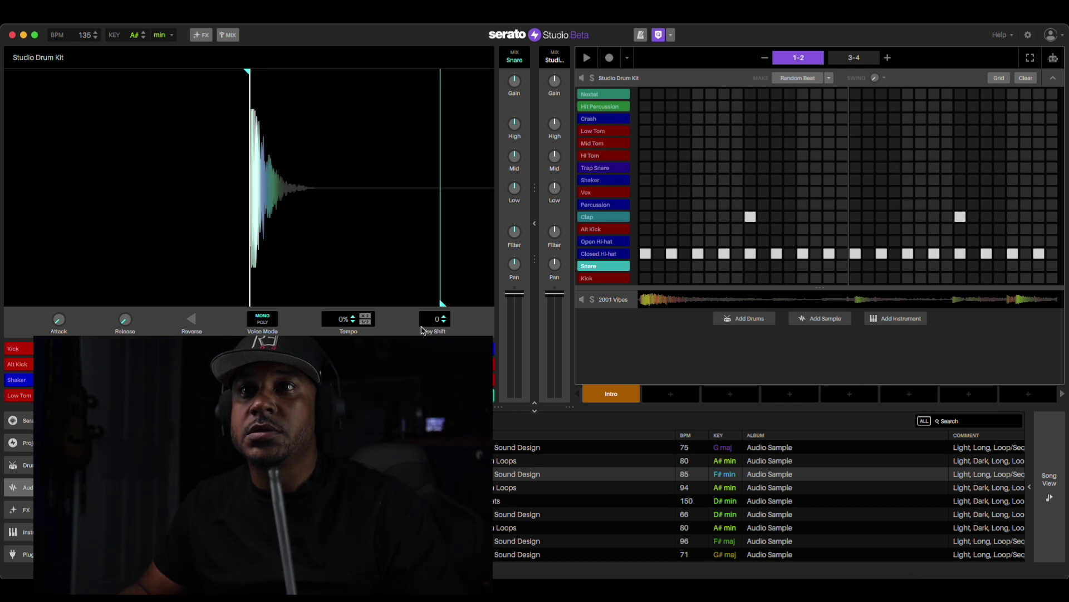
pyautogui.click(444, 318)
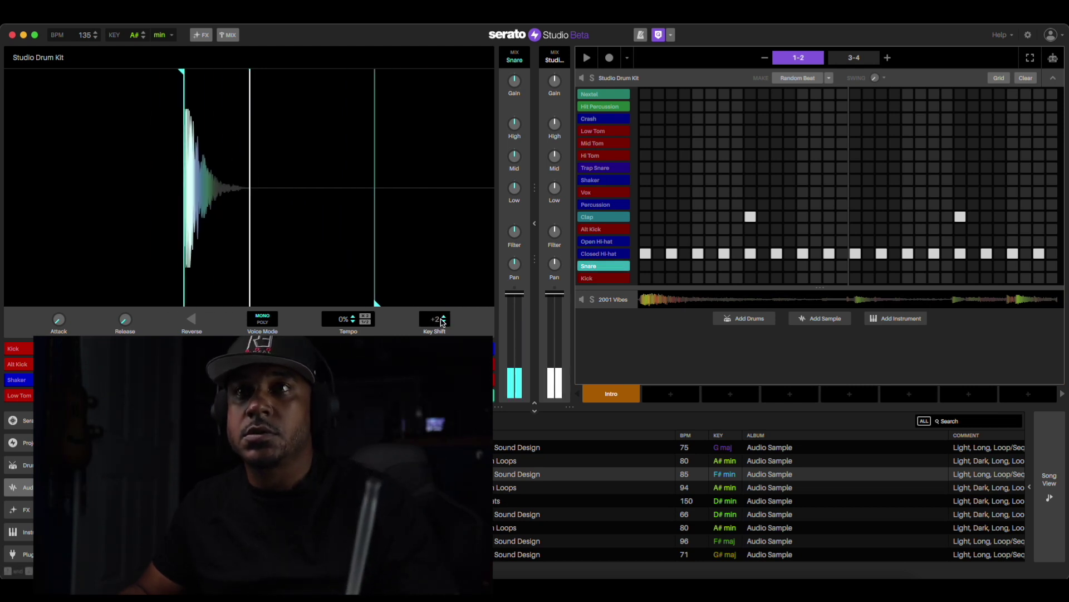
pyautogui.click(445, 318)
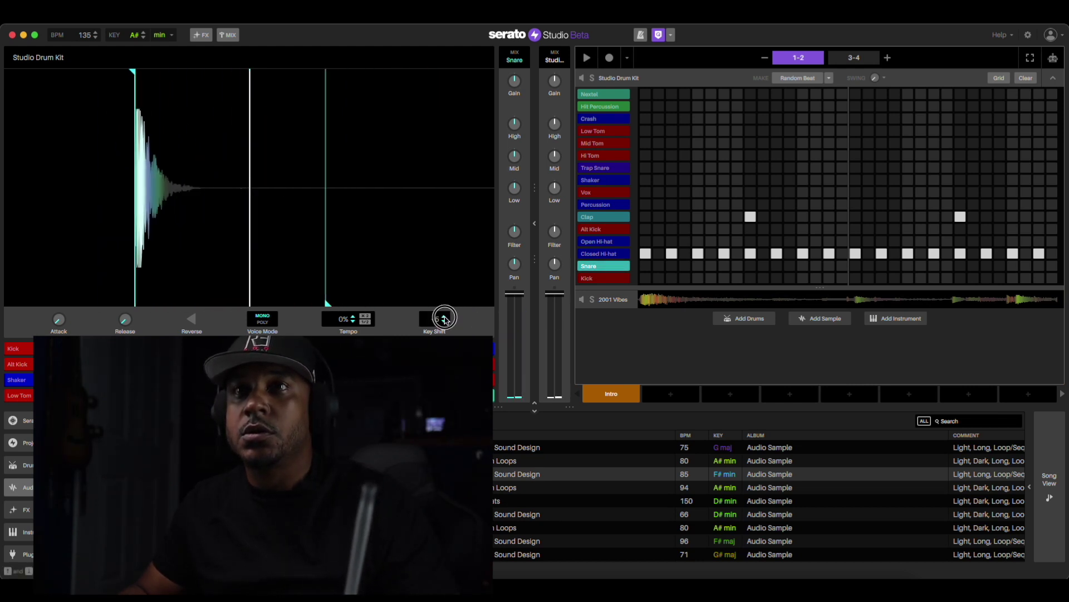
pyautogui.click(444, 318)
# Step: Add three snare hits to the pattern and play the full four-bar drum loop
pyautogui.click(672, 266)
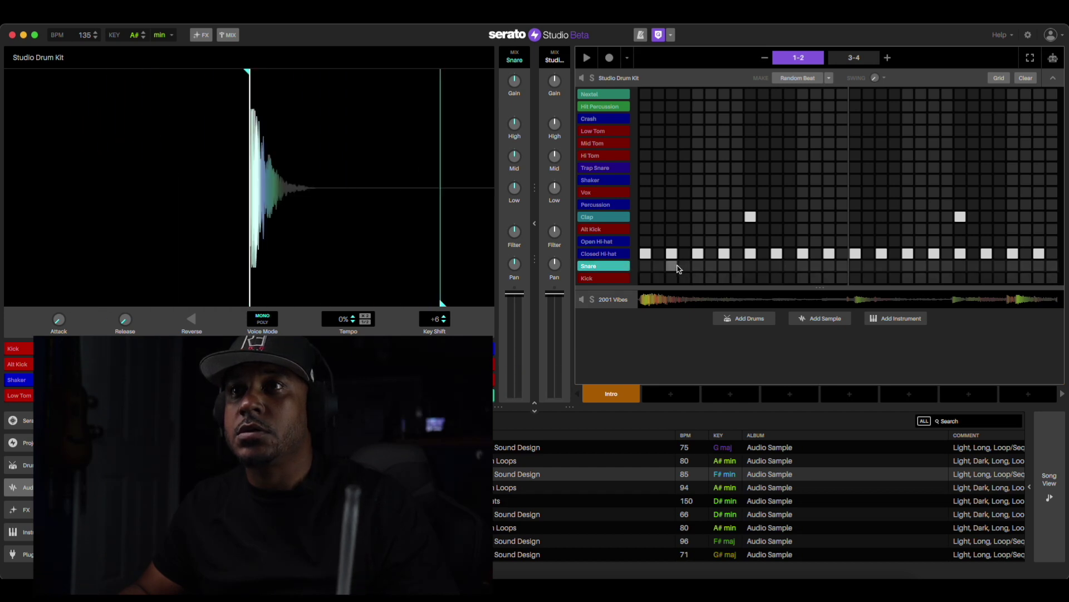
pyautogui.click(751, 266)
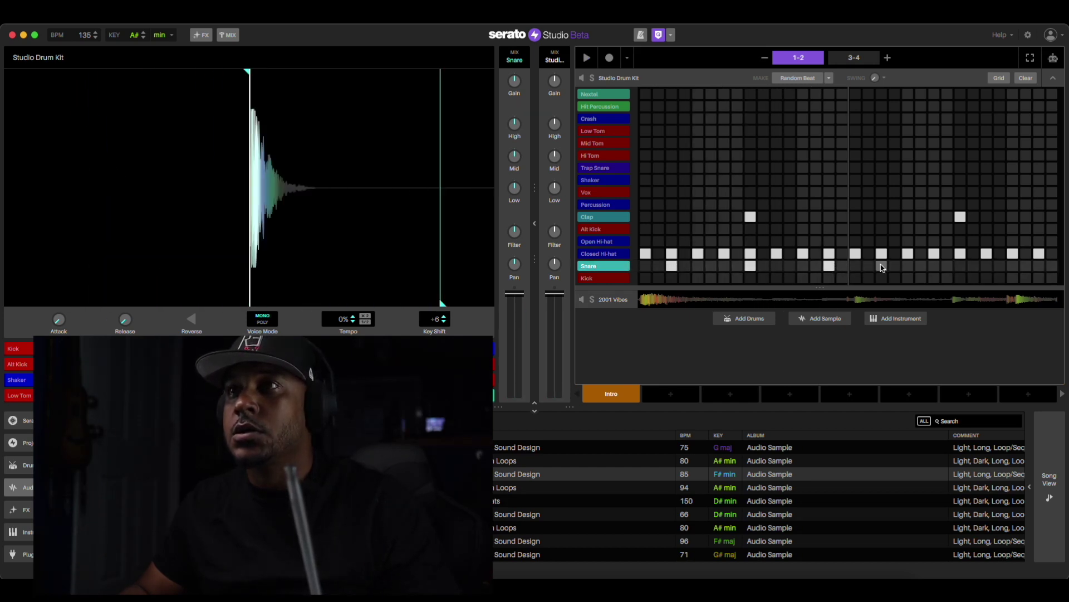
pyautogui.click(881, 266)
pyautogui.press('space')
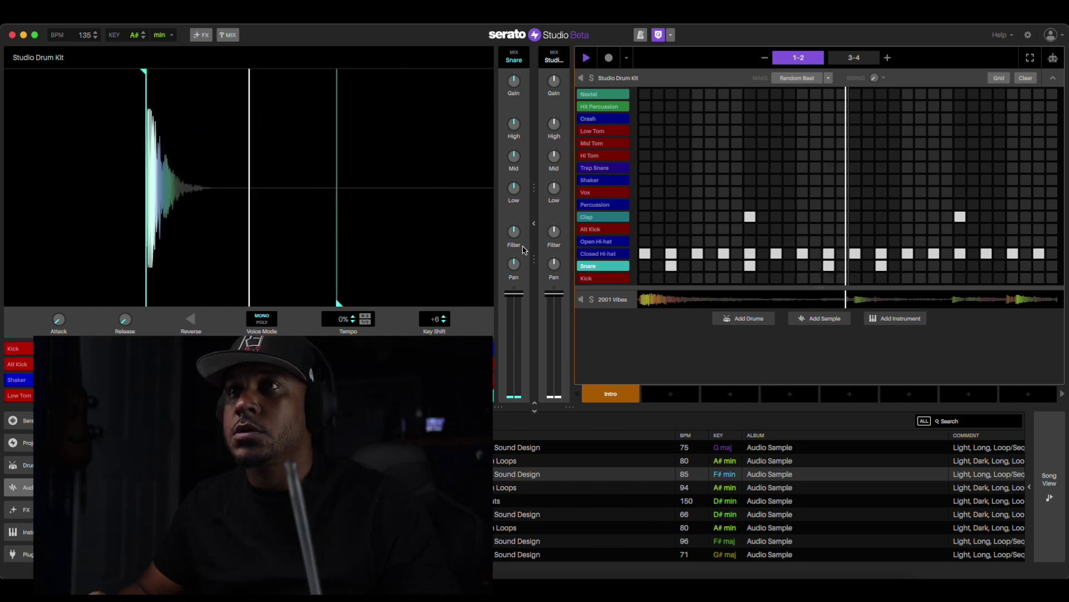
pyautogui.click(533, 224)
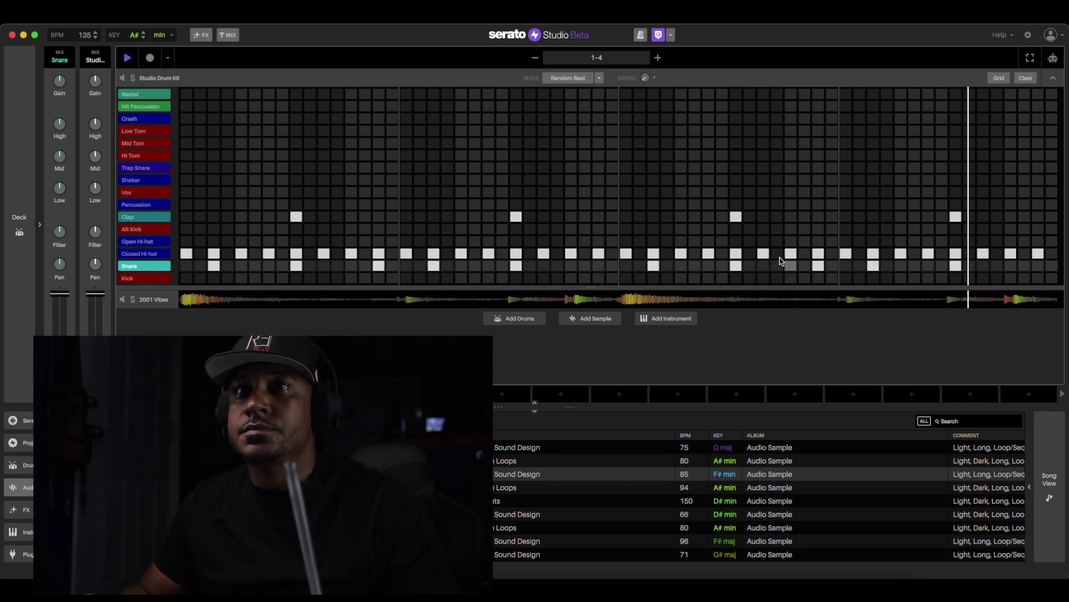
pyautogui.moveTo(94, 237)
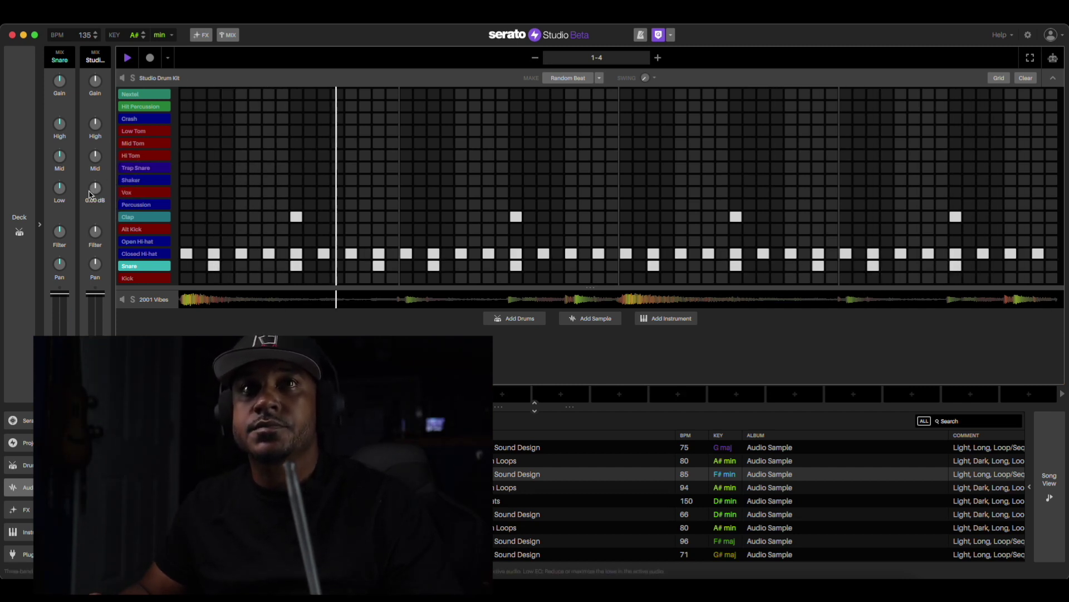
pyautogui.press('space')
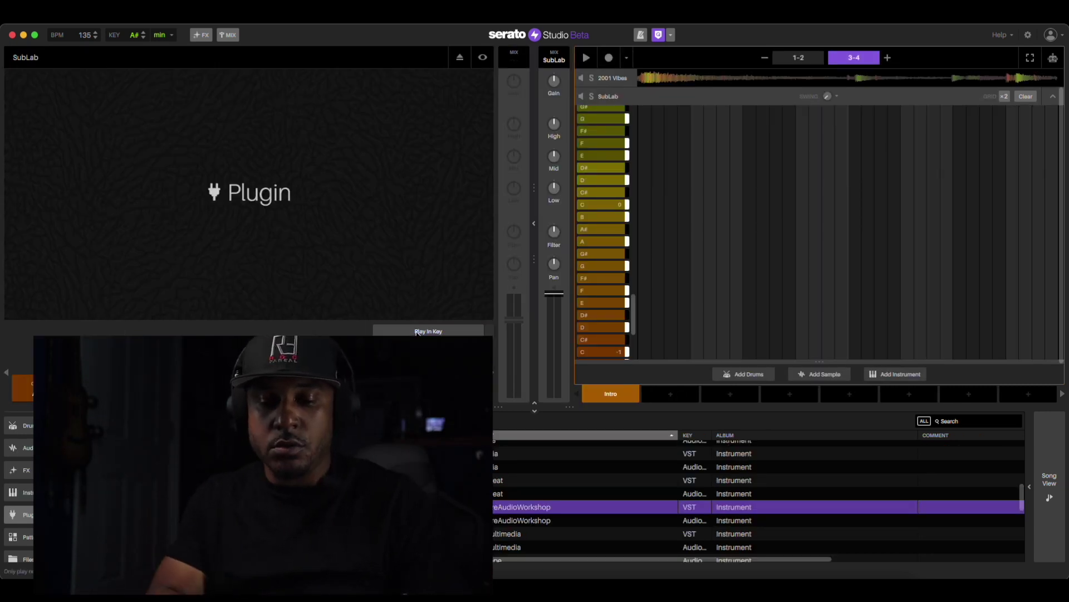
# Step: Play the beat and enable Play In Key so SubLab notes stay in A# minor
pyautogui.press('space')
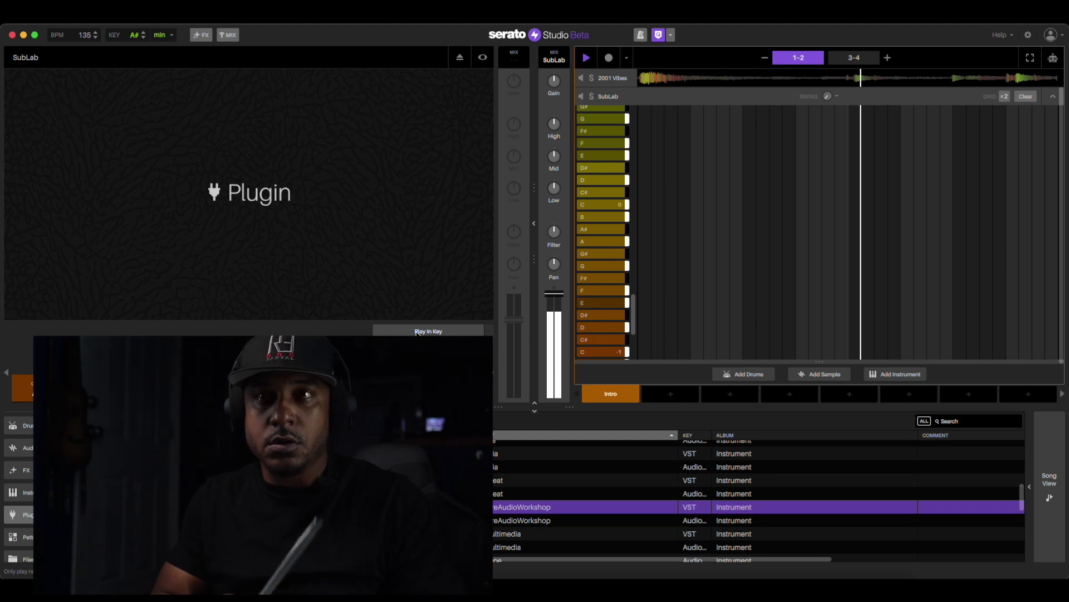
pyautogui.click(418, 331)
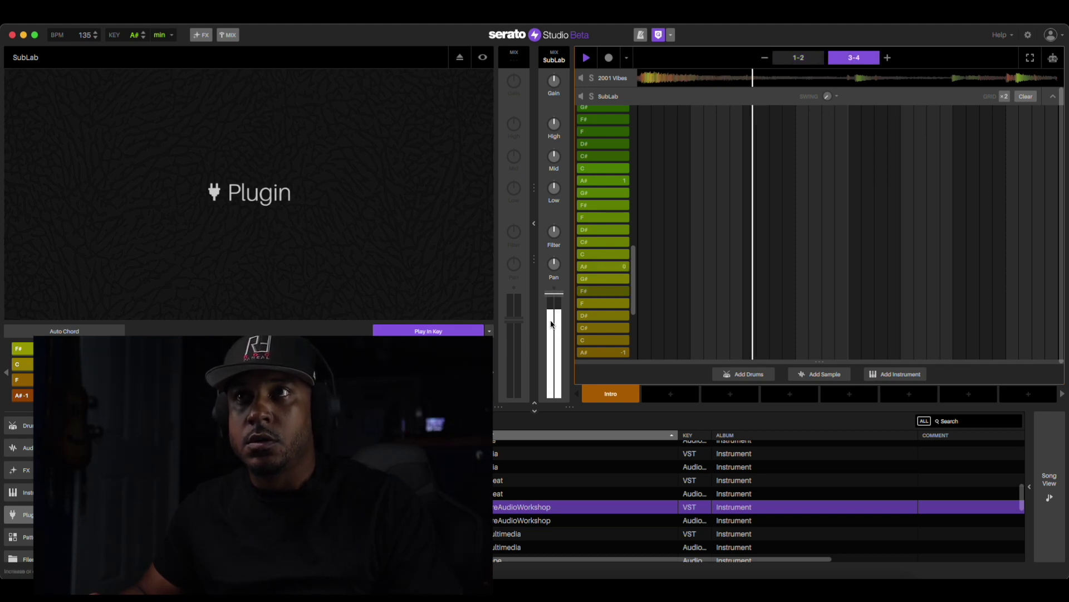
# Step: Stop playback and program an A# 0 bass note in SubLab, adjusting its length
pyautogui.press('space')
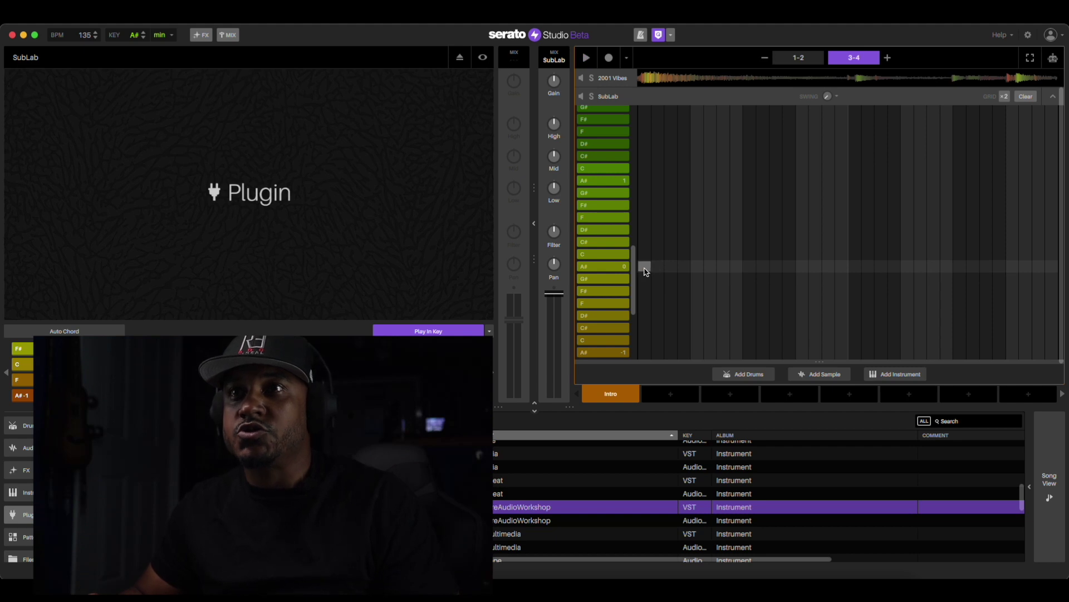
pyautogui.click(645, 267)
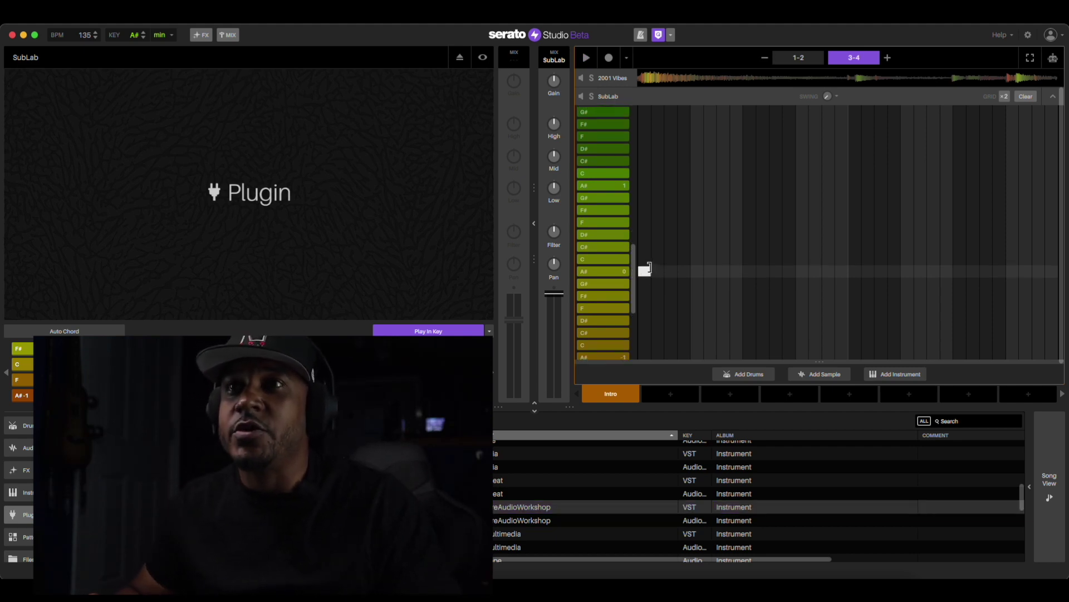
pyautogui.moveTo(649, 269); pyautogui.dragTo(663, 272)
pyautogui.moveTo(738, 273); pyautogui.dragTo(692, 286)
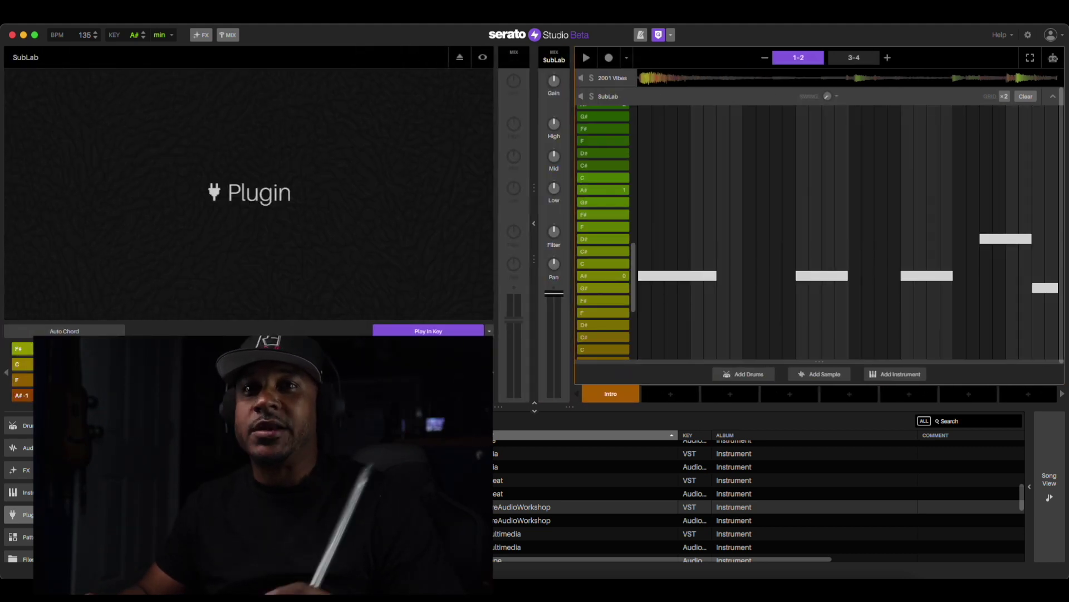
# Step: Play back the new bass line, then switch to the Studio Drum Kit pattern
pyautogui.press('space')
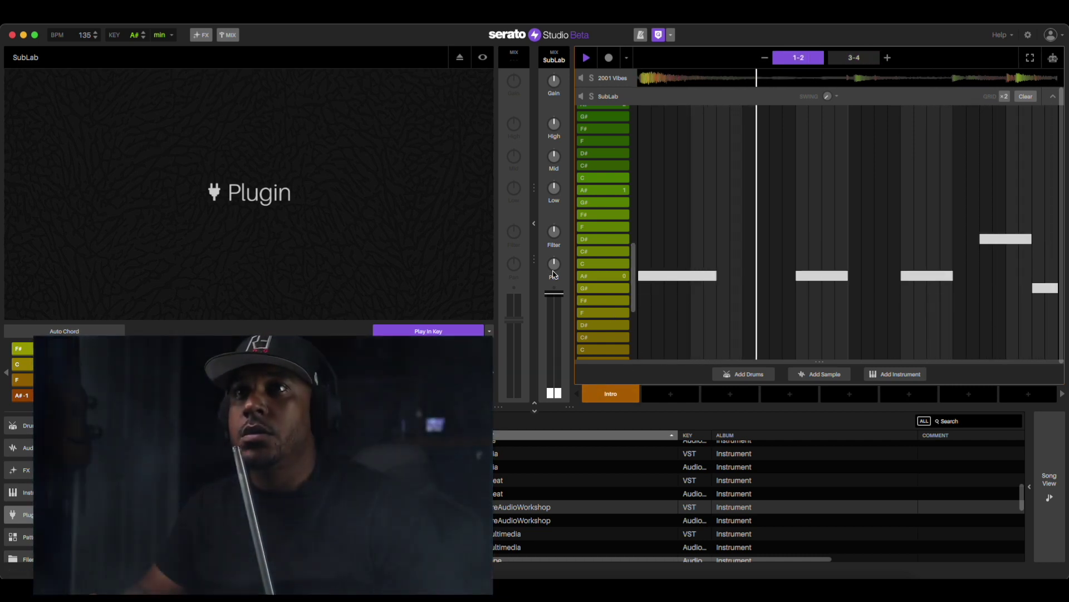
pyautogui.press('space')
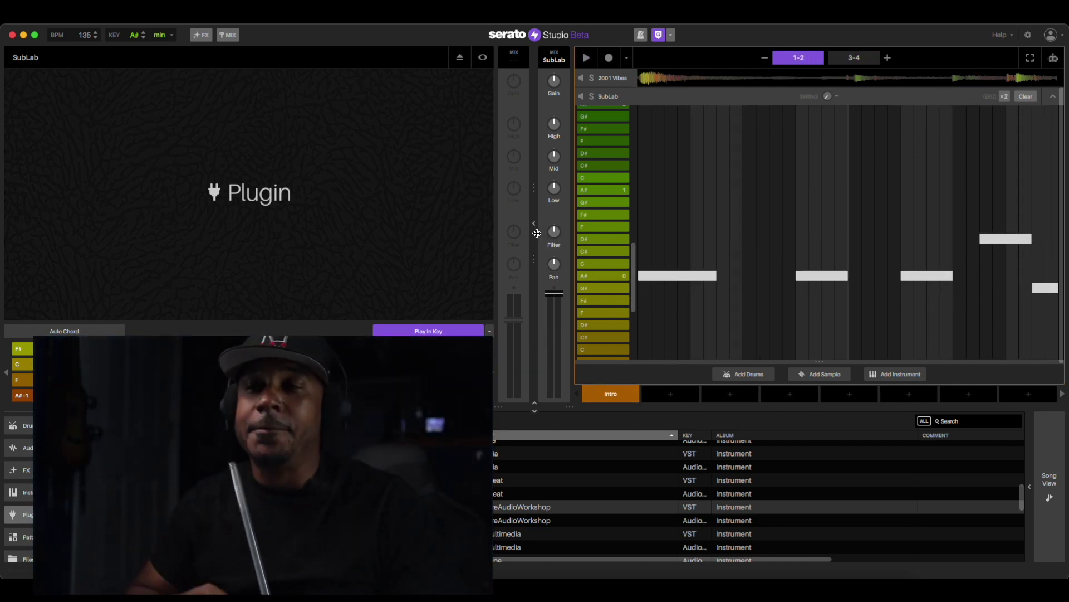
pyautogui.click(612, 78)
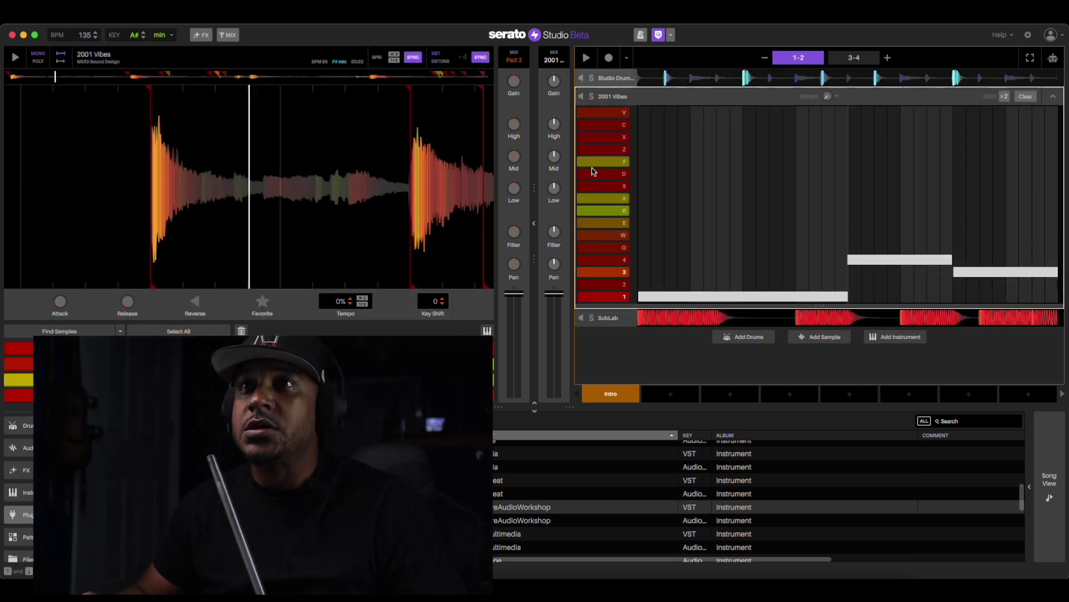
pyautogui.click(612, 78)
# Step: Add kick hits across the four-bar drum grid, audition them, and select the Alt Kick pad
pyautogui.click(644, 278)
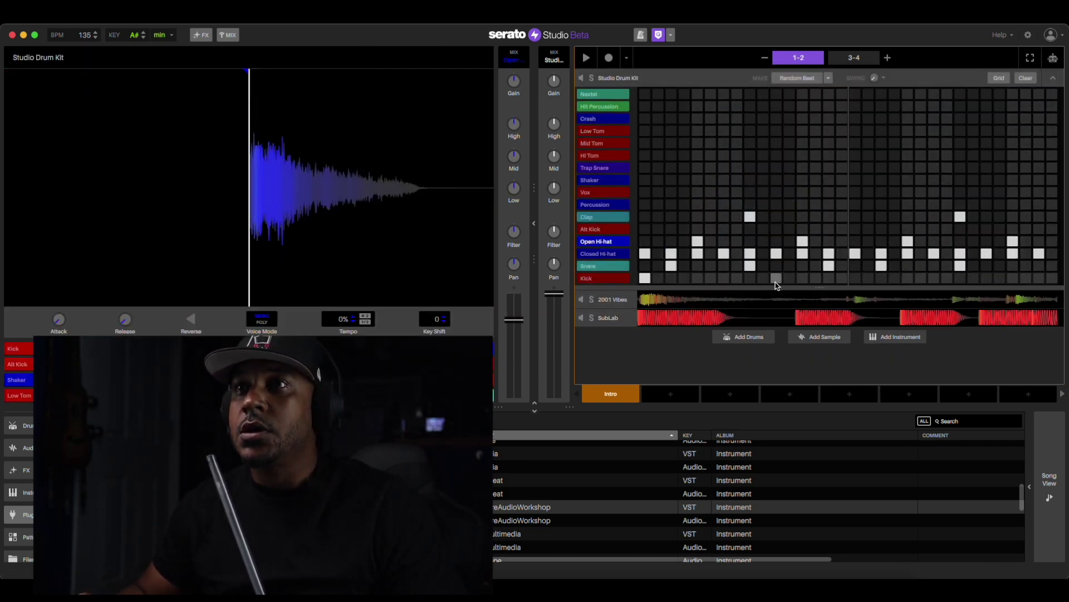
pyautogui.click(908, 278)
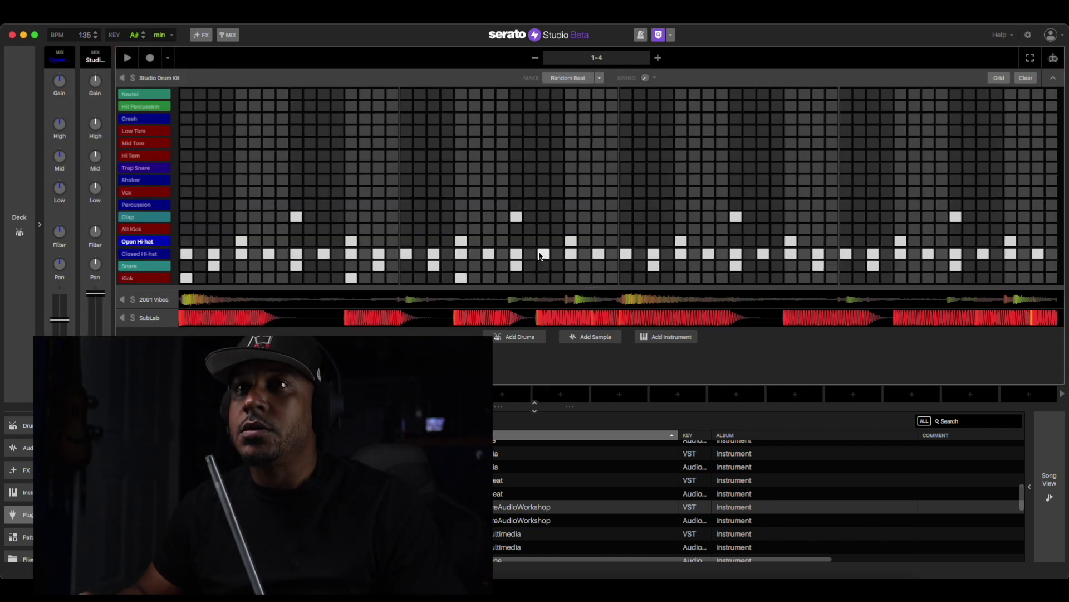
pyautogui.click(534, 224)
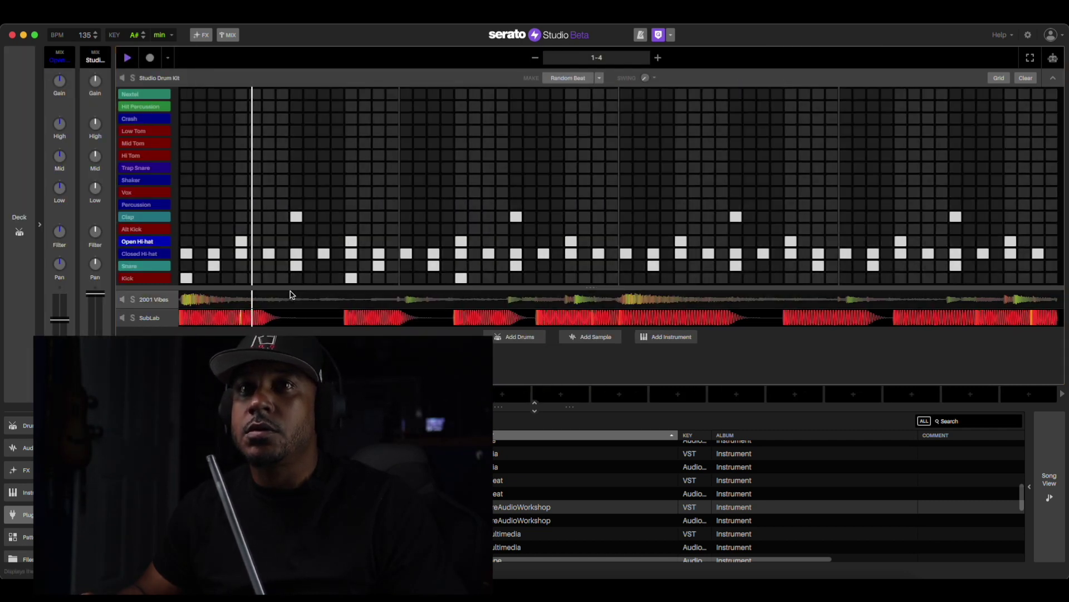
pyautogui.click(266, 279)
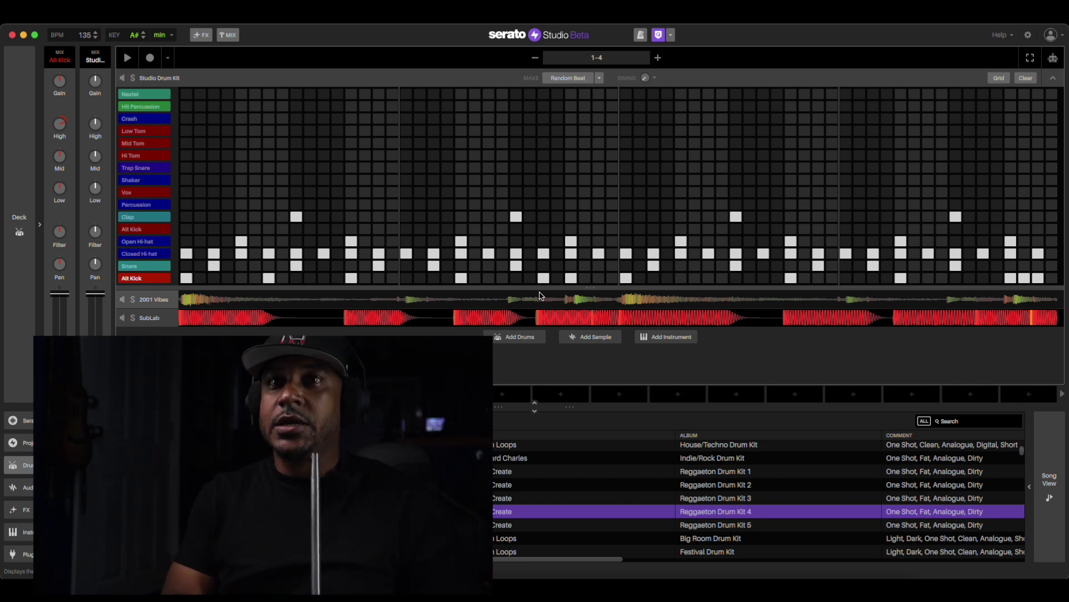
pyautogui.press('space')
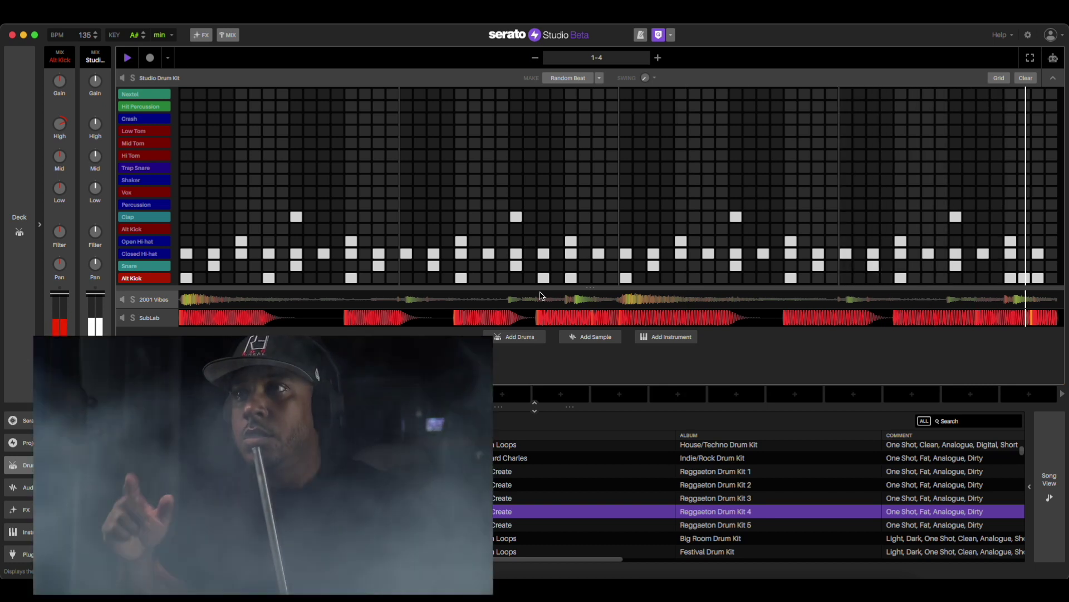
pyautogui.click(975, 280)
pyautogui.click(972, 280)
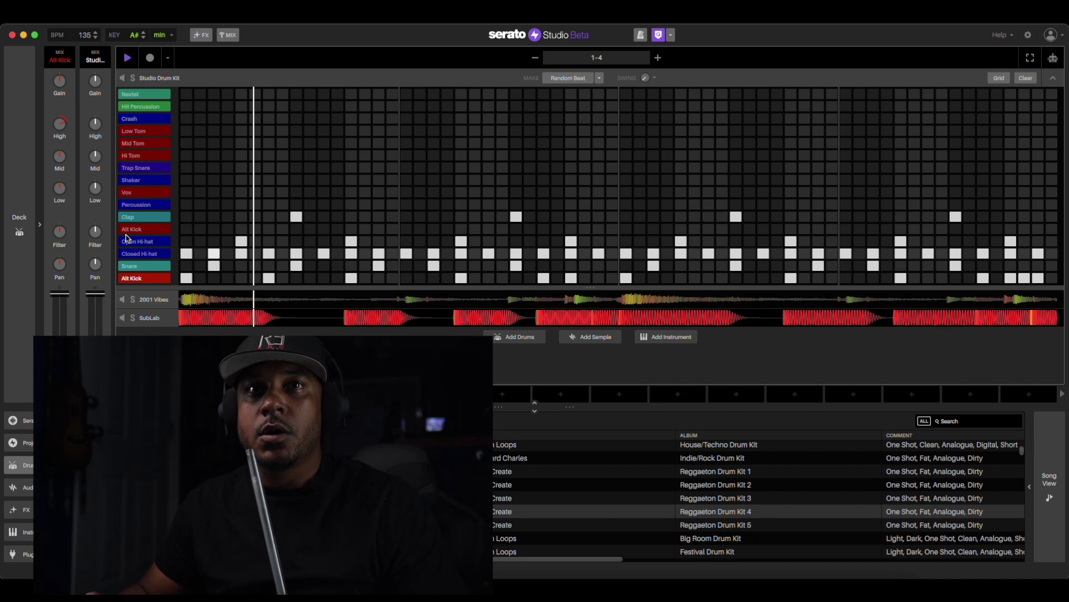
pyautogui.press('space')
pyautogui.click(122, 279)
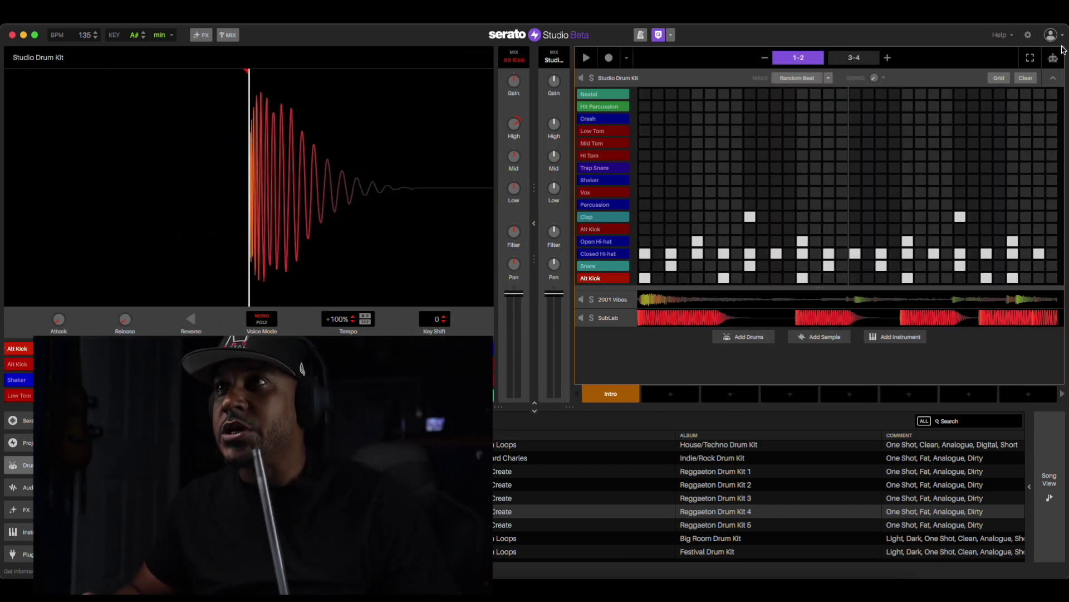
# Step: Collapse the drum track and select Spectrasonics Omnisphere under the library's Plugins
pyautogui.click(1055, 77)
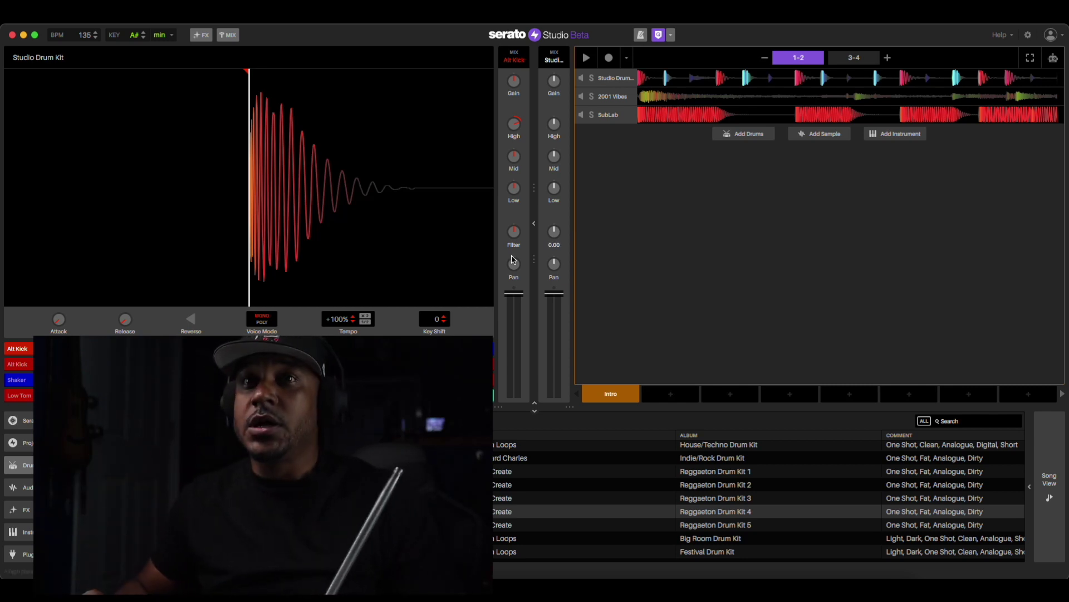
pyautogui.scroll(-2, 23, 508)
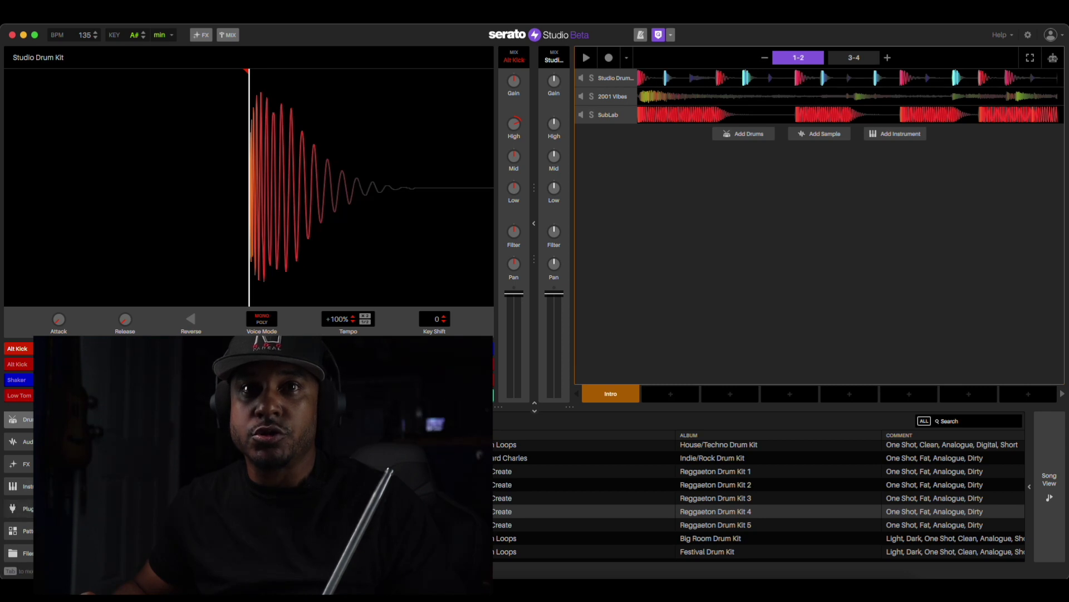
pyautogui.click(20, 508)
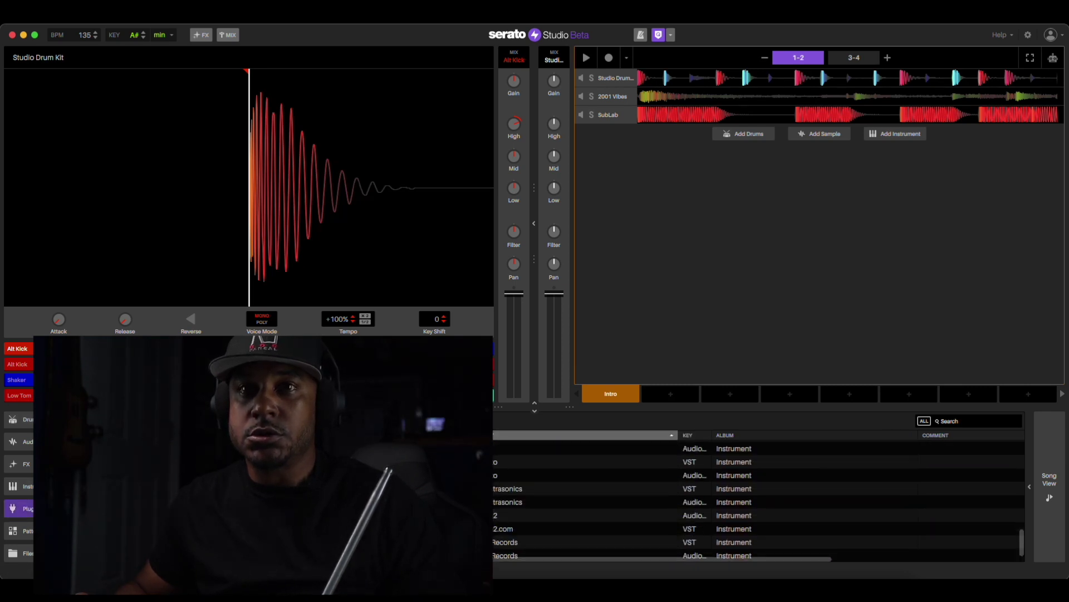
pyautogui.click(585, 488)
# Step: Add Omnisphere as a track, search 'flute', load Lotus Flute, and close the plugin
pyautogui.moveTo(585, 489); pyautogui.dragTo(715, 243)
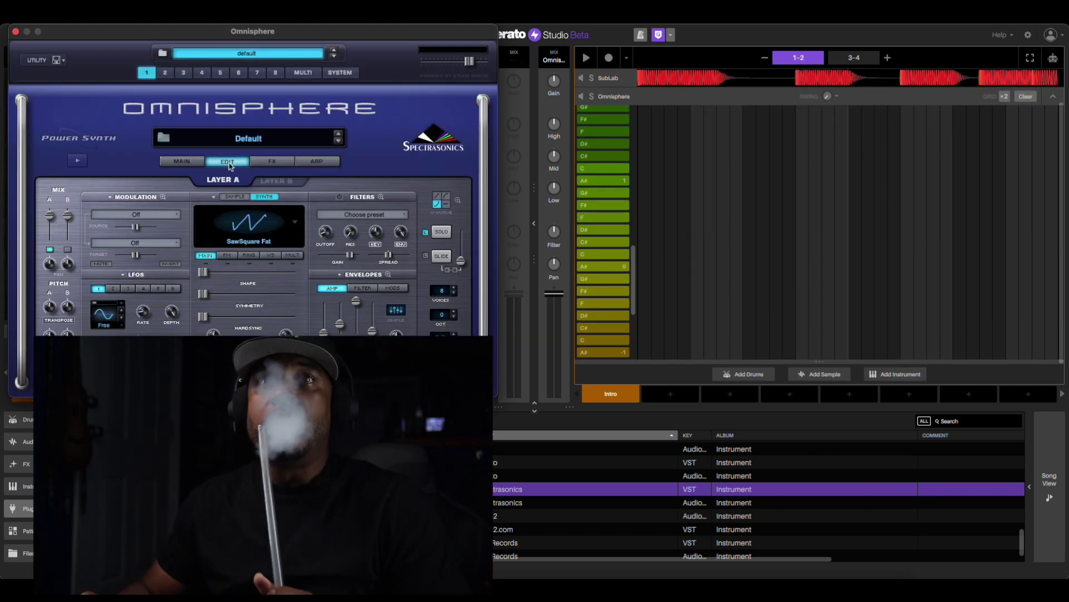
pyautogui.click(158, 137)
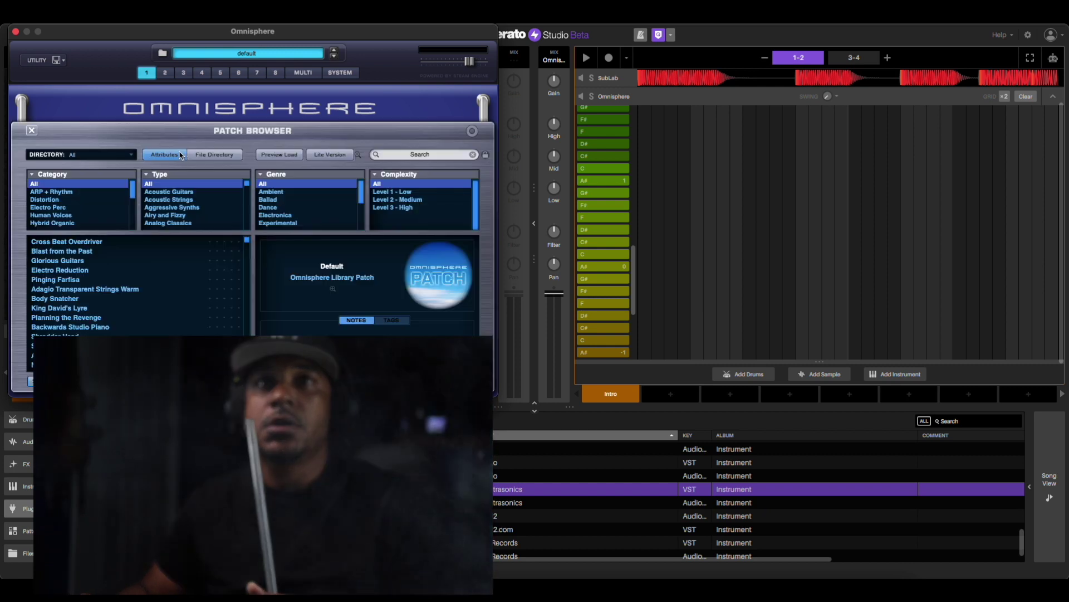
pyautogui.click(417, 155)
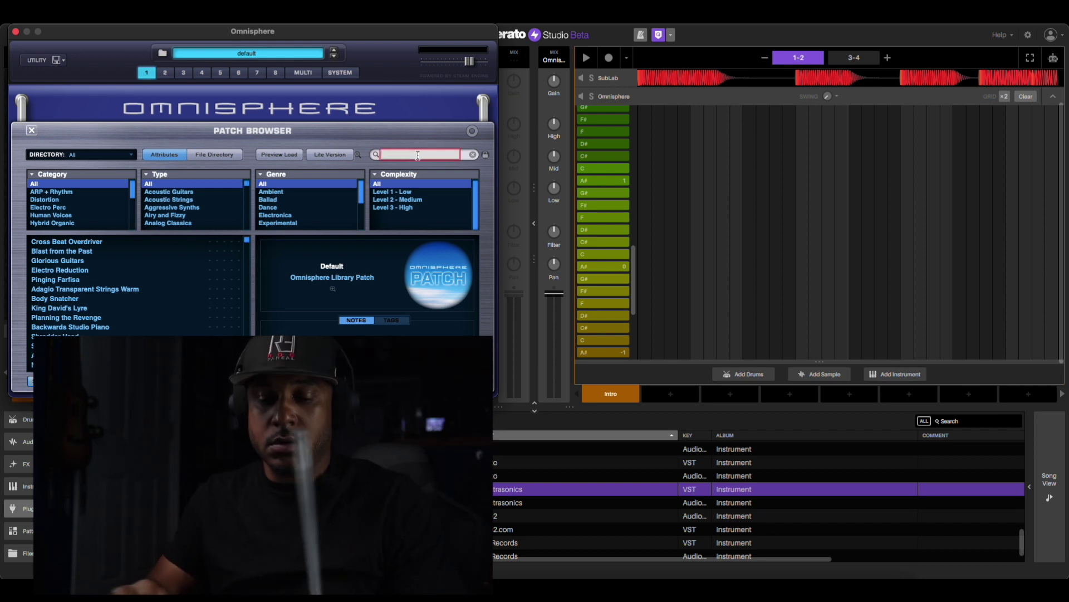
pyautogui.press('Return')
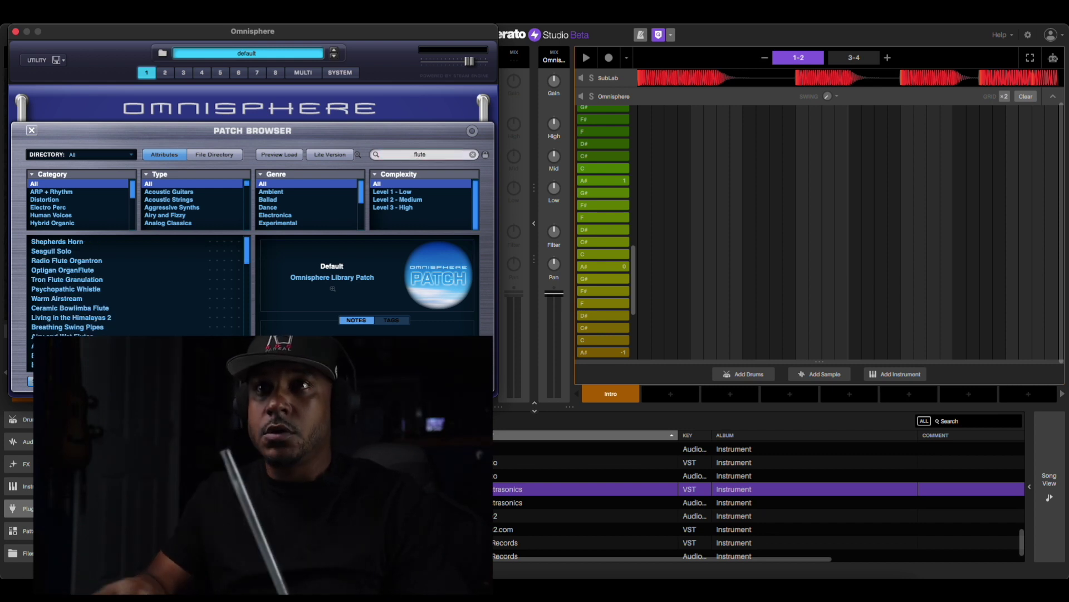
pyautogui.click(54, 272)
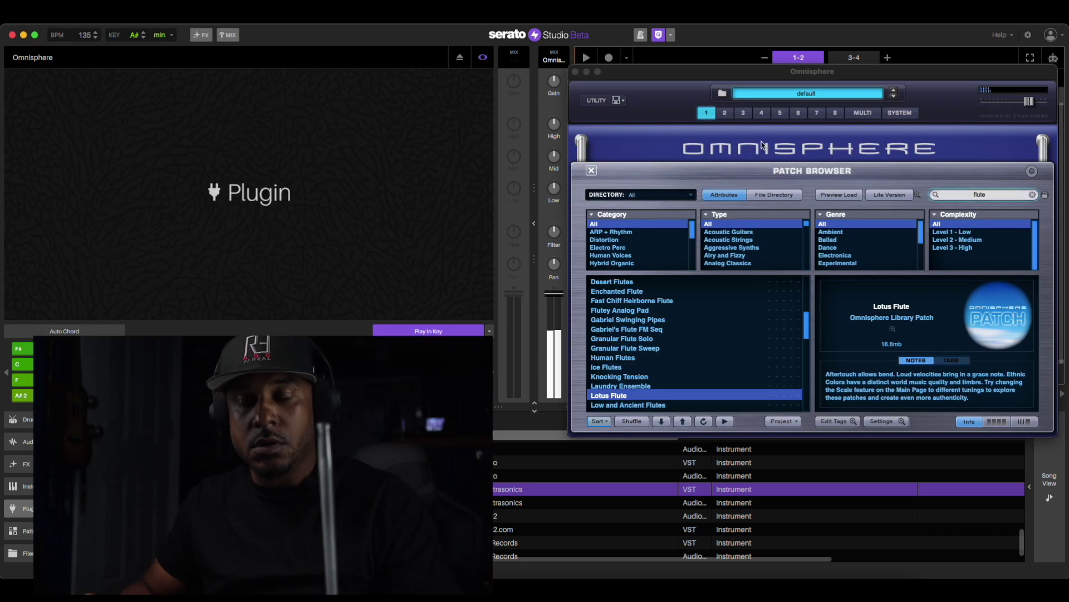
pyautogui.moveTo(724, 72); pyautogui.dragTo(469, 93)
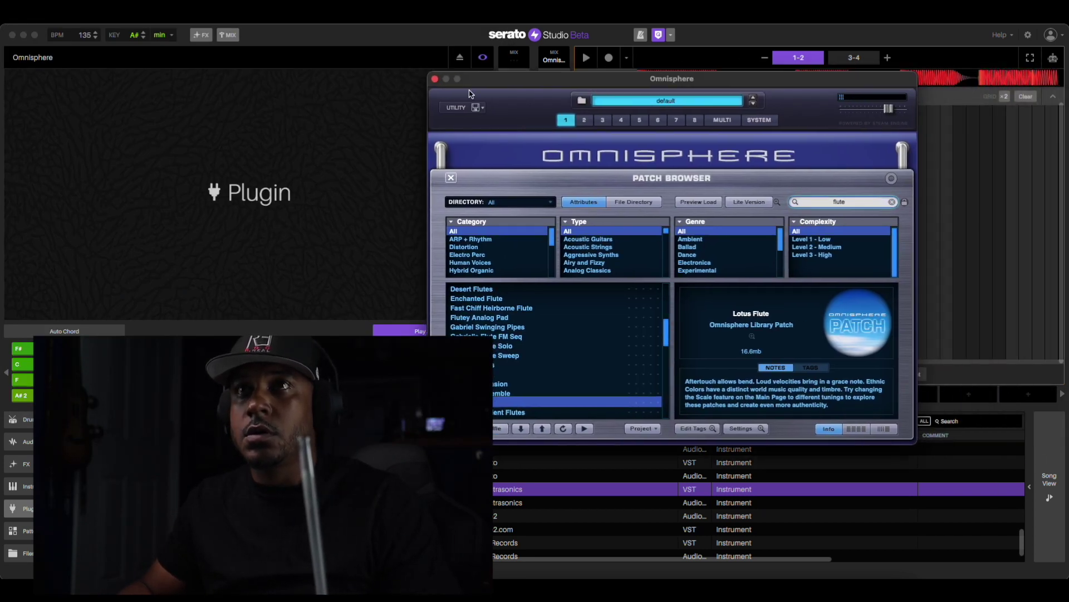
pyautogui.click(435, 81)
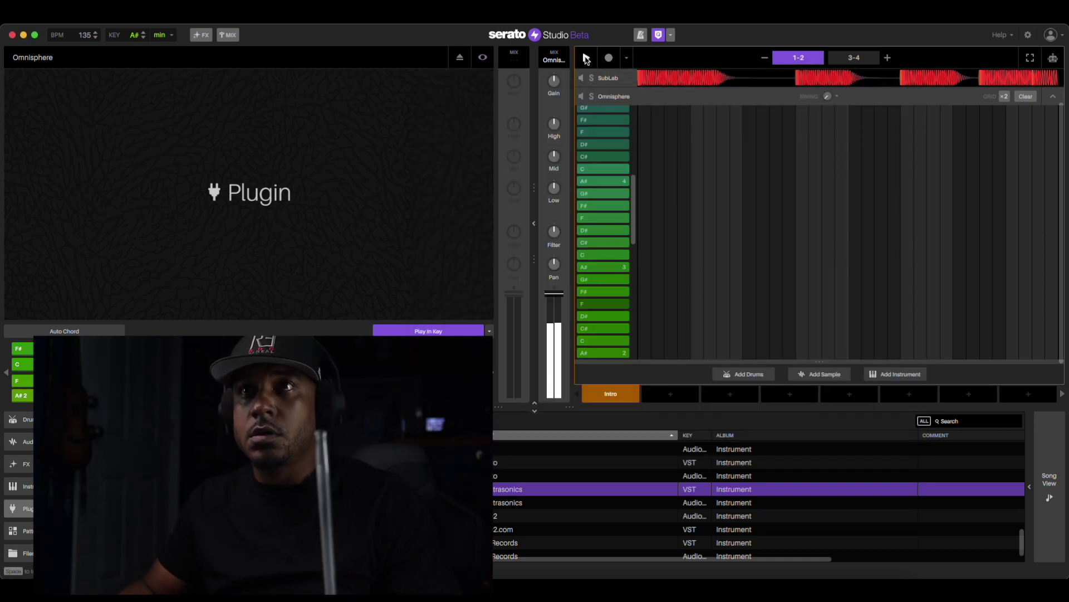
# Step: Play the Intro scene, record a four-bar flute melody, and widen the piano roll
pyautogui.click(586, 59)
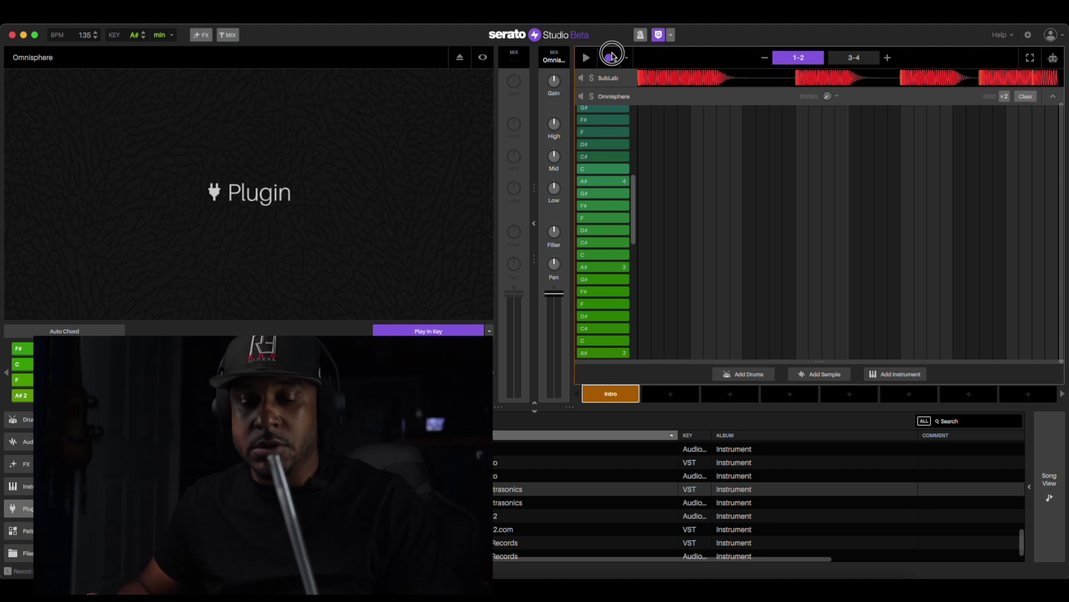
pyautogui.click(611, 57)
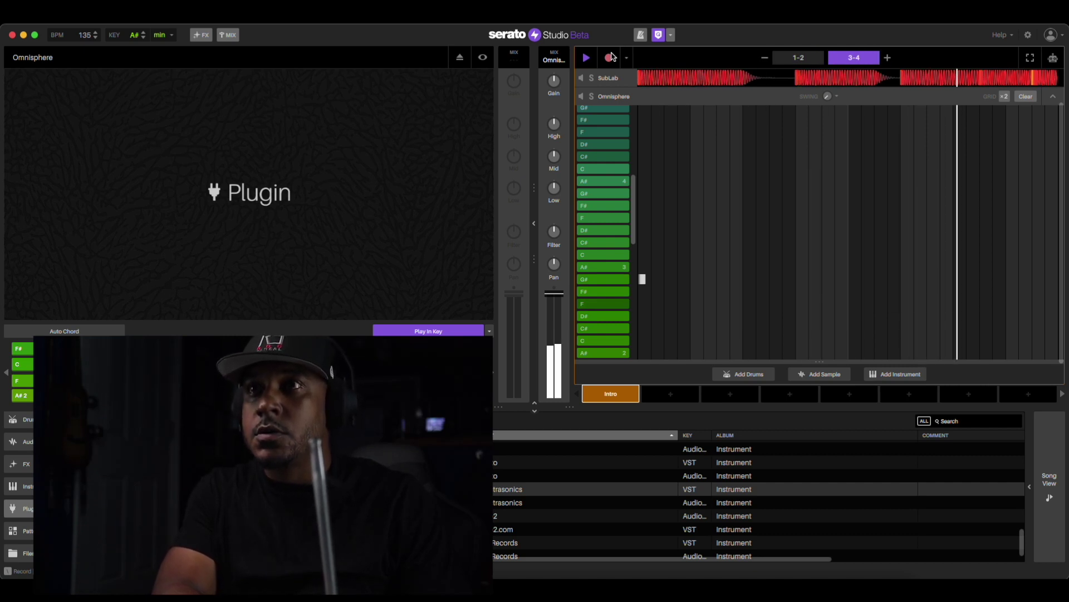
pyautogui.click(611, 57)
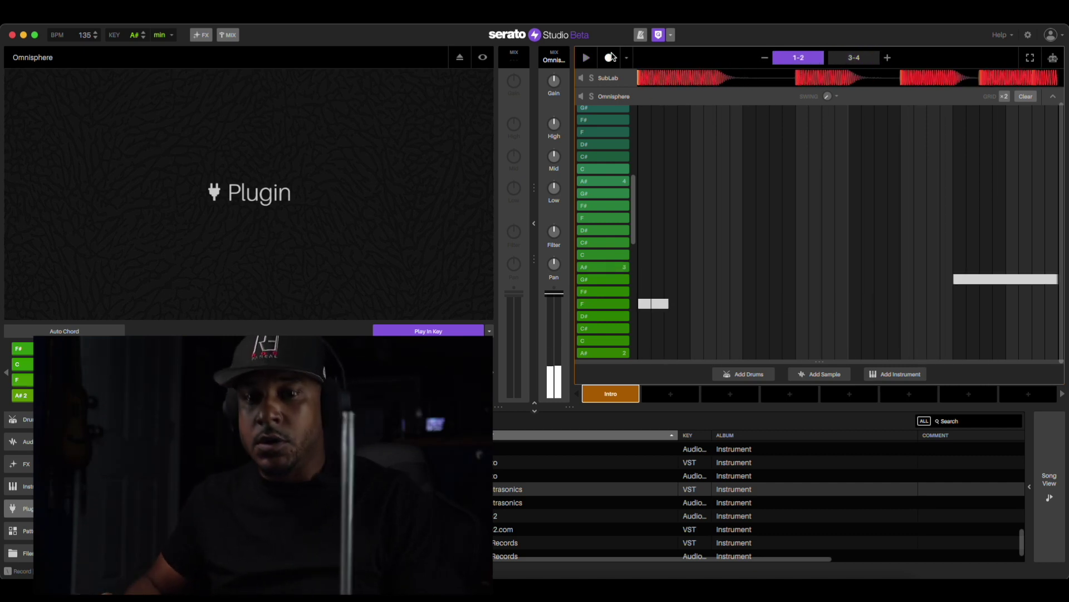
pyautogui.click(533, 223)
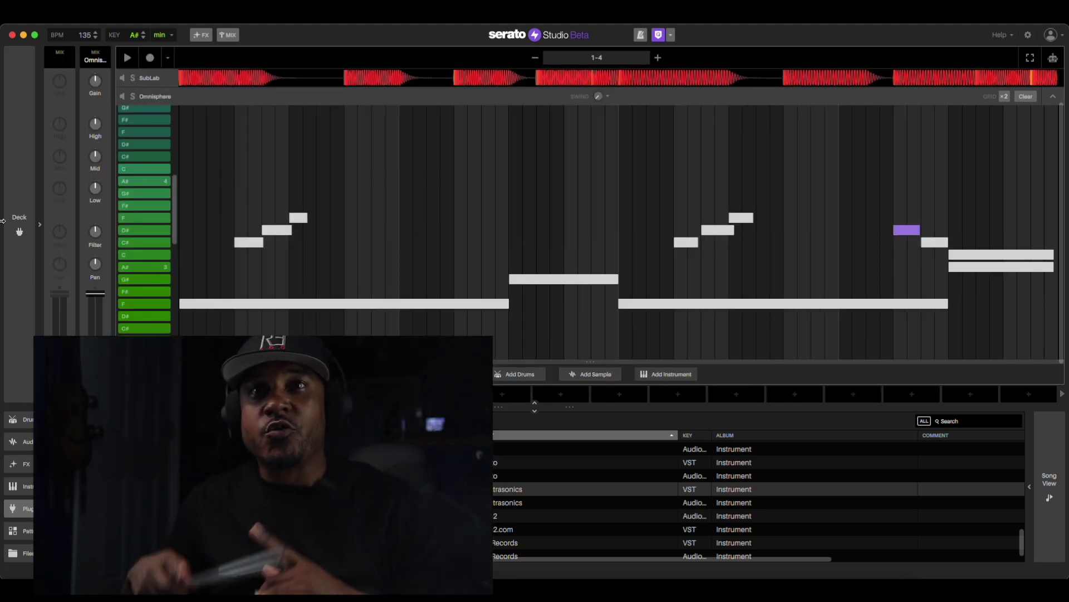
# Step: Play back the flute melody and reopen the Omnisphere plugin panel beside it
pyautogui.press('space')
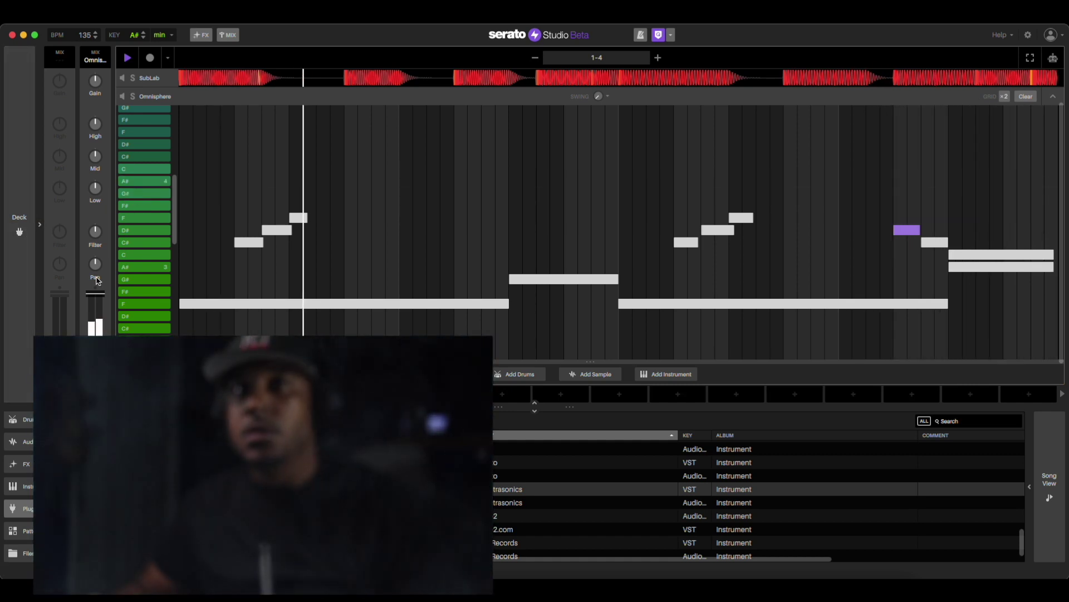
pyautogui.click(19, 229)
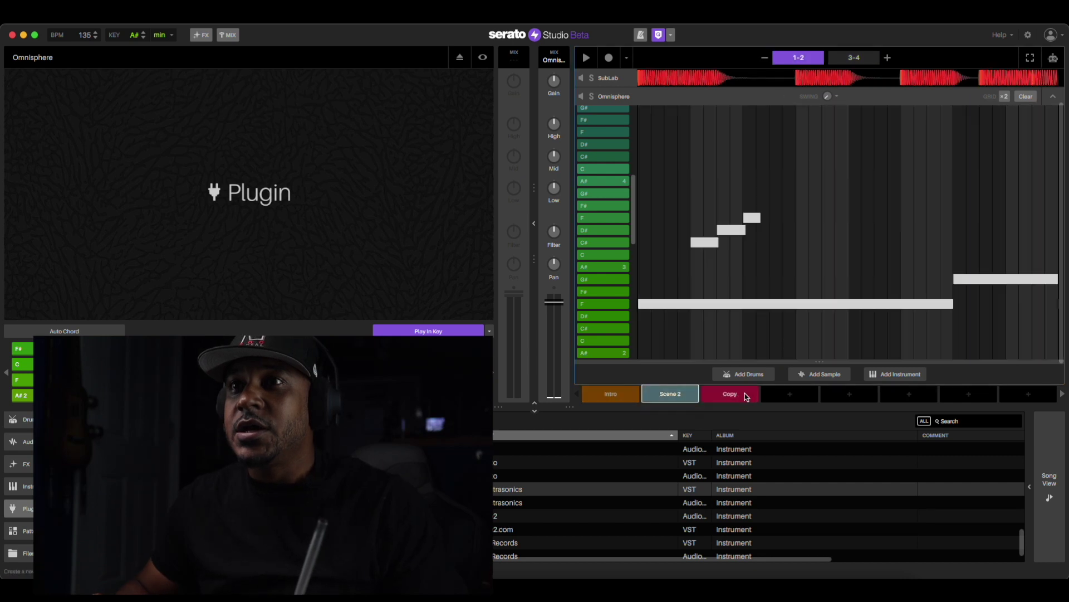
# Step: Copy Scene 2 into a new Scene 3, widen the view to four bars, and place Scene 2 after the Intro
pyautogui.click(674, 395)
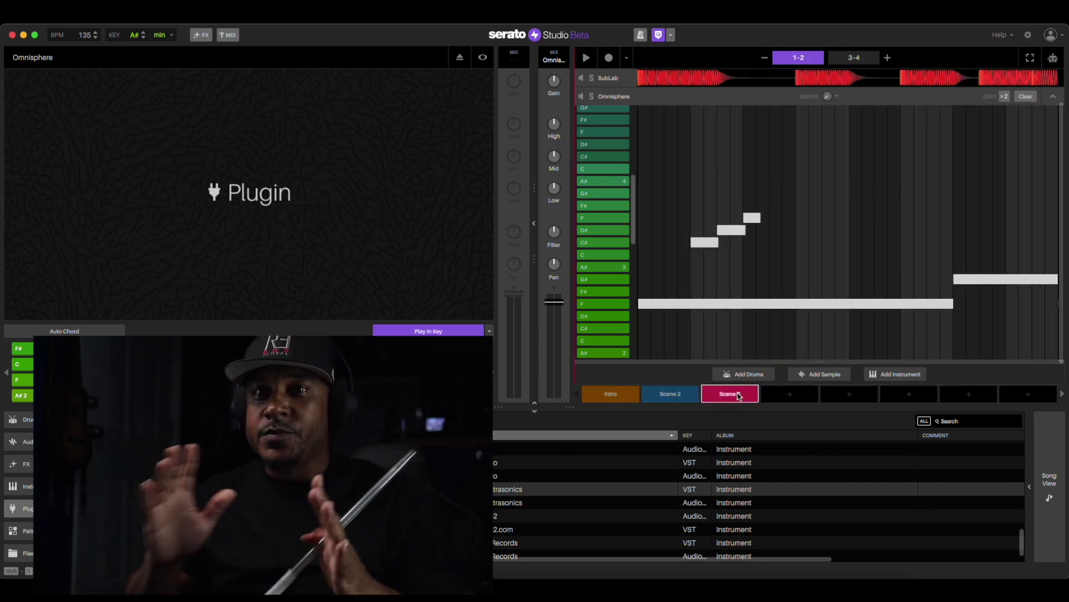
pyautogui.click(532, 223)
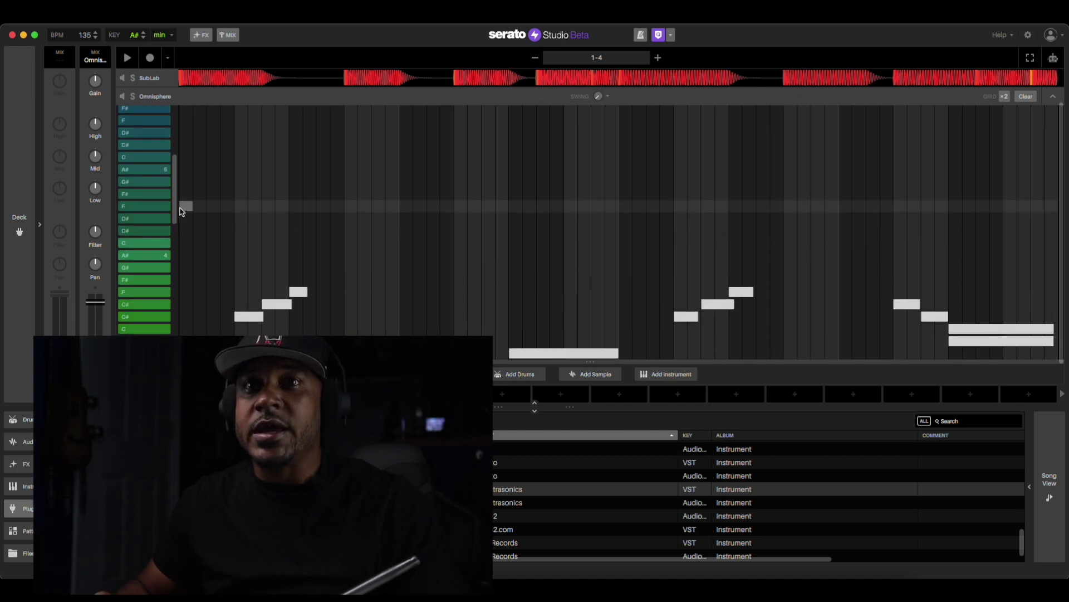
pyautogui.scroll(3, 181, 212)
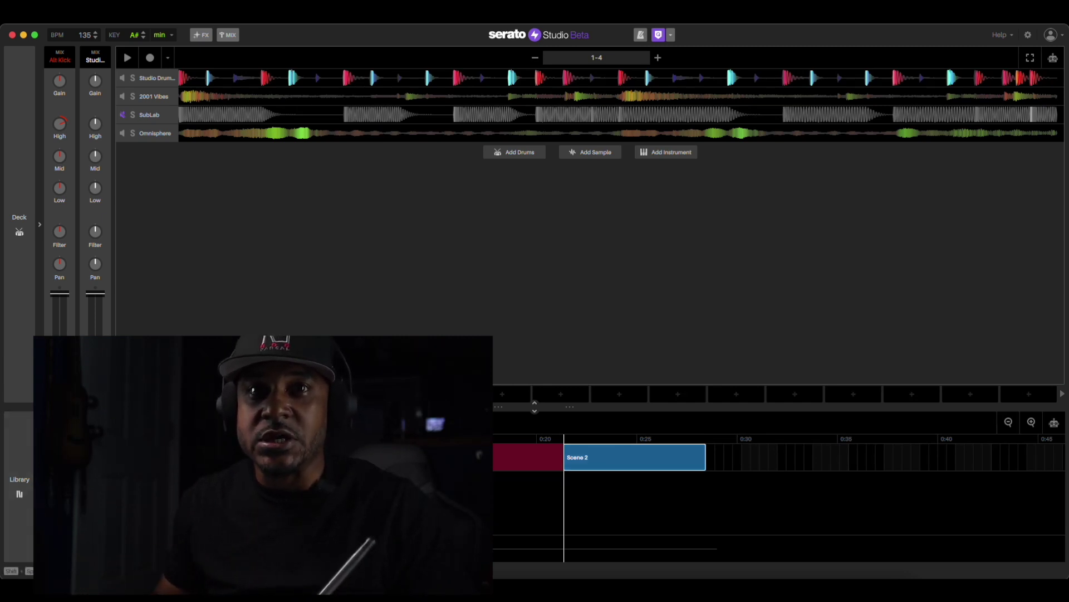
# Step: Play the song arrangement, then restore the Studio Drum Kit sample deck showing the Alt Kick
pyautogui.press('space')
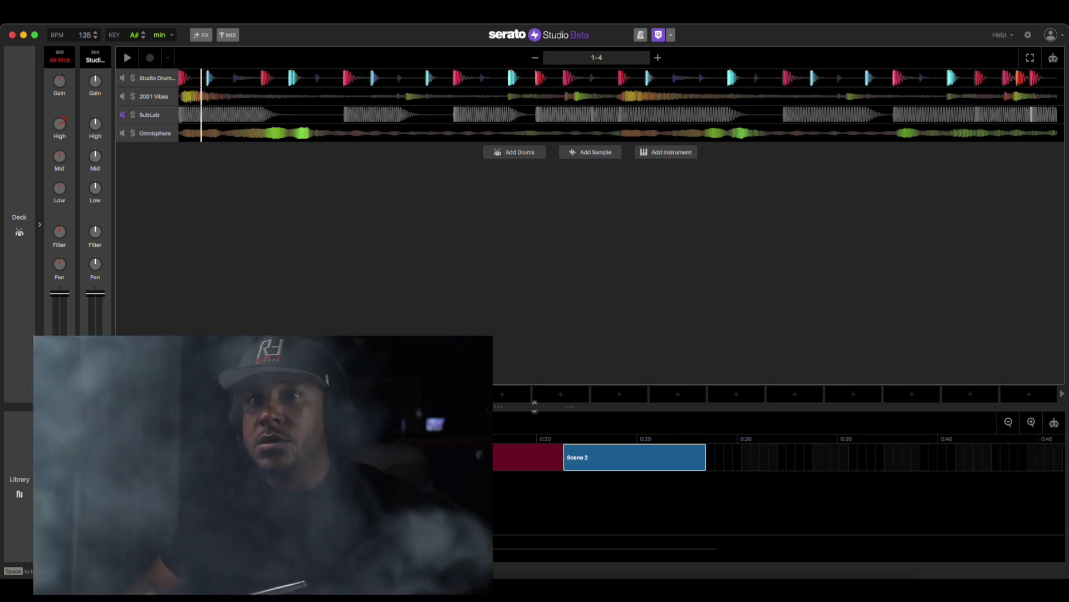
pyautogui.click(25, 296)
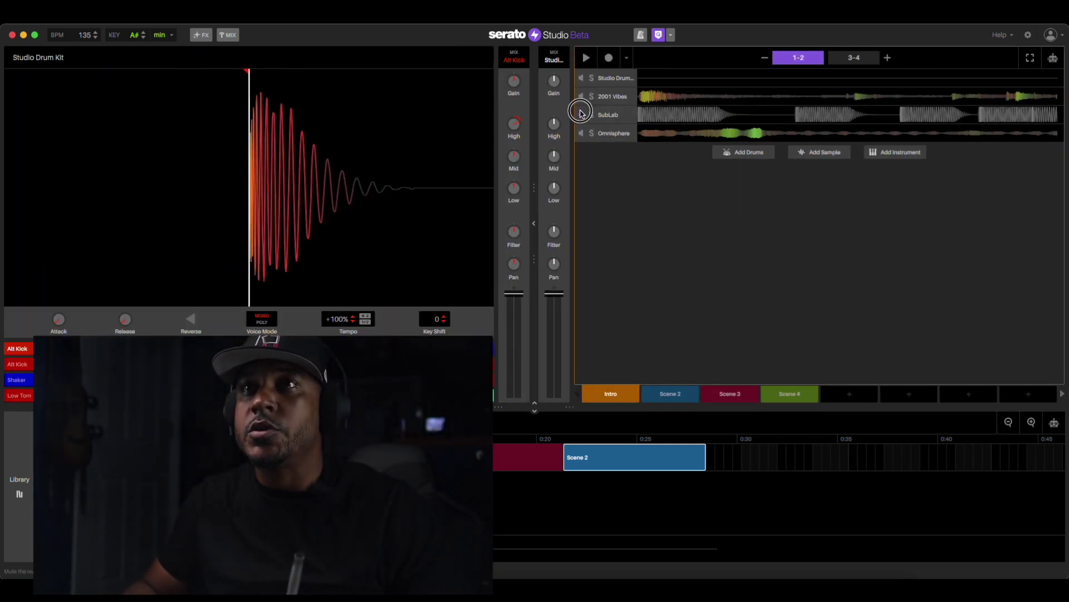